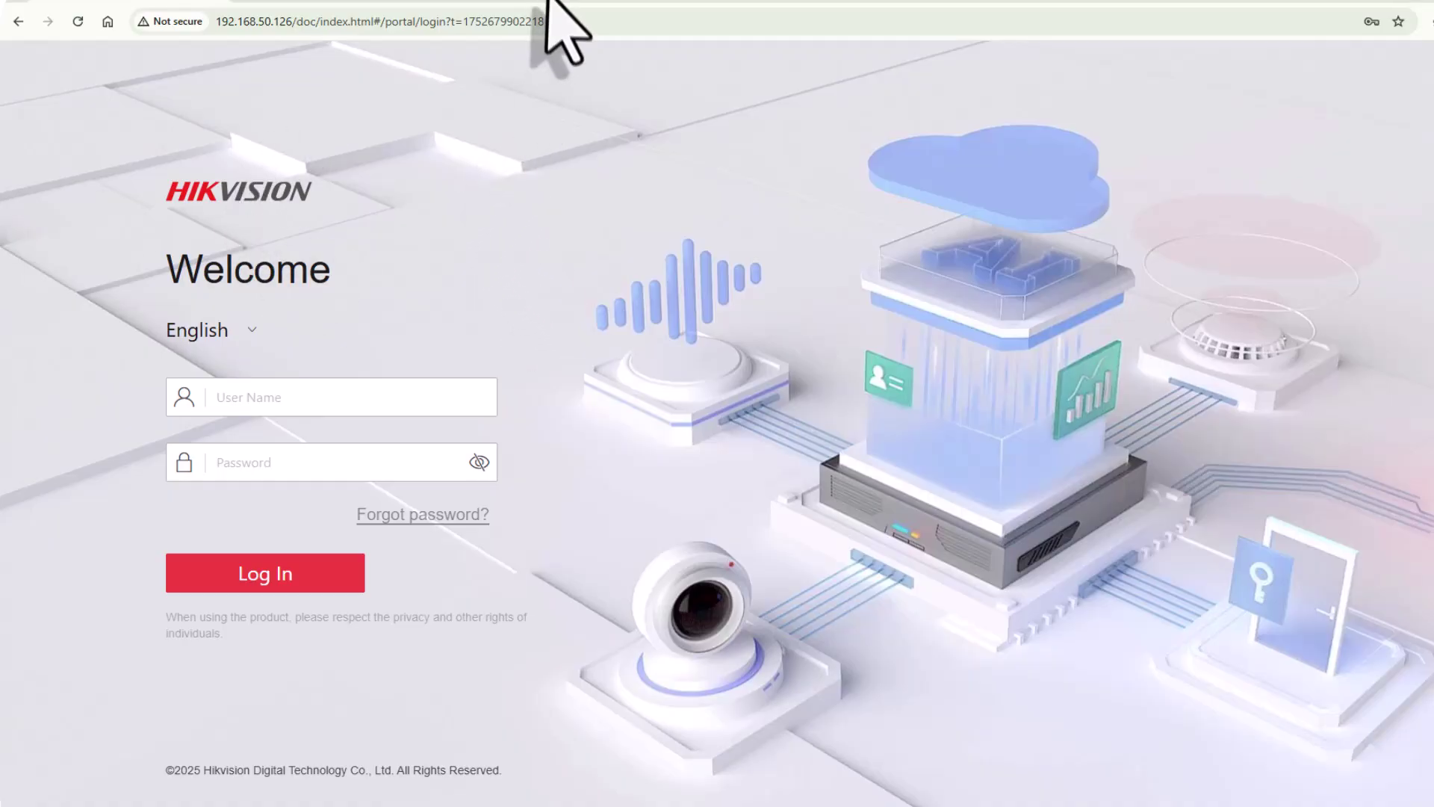
Browse the ADI product pages for the thermal turret, PTZ dome and DS-7616NI-M2/16P NVR, ending on the NVR.
click(553, 2)
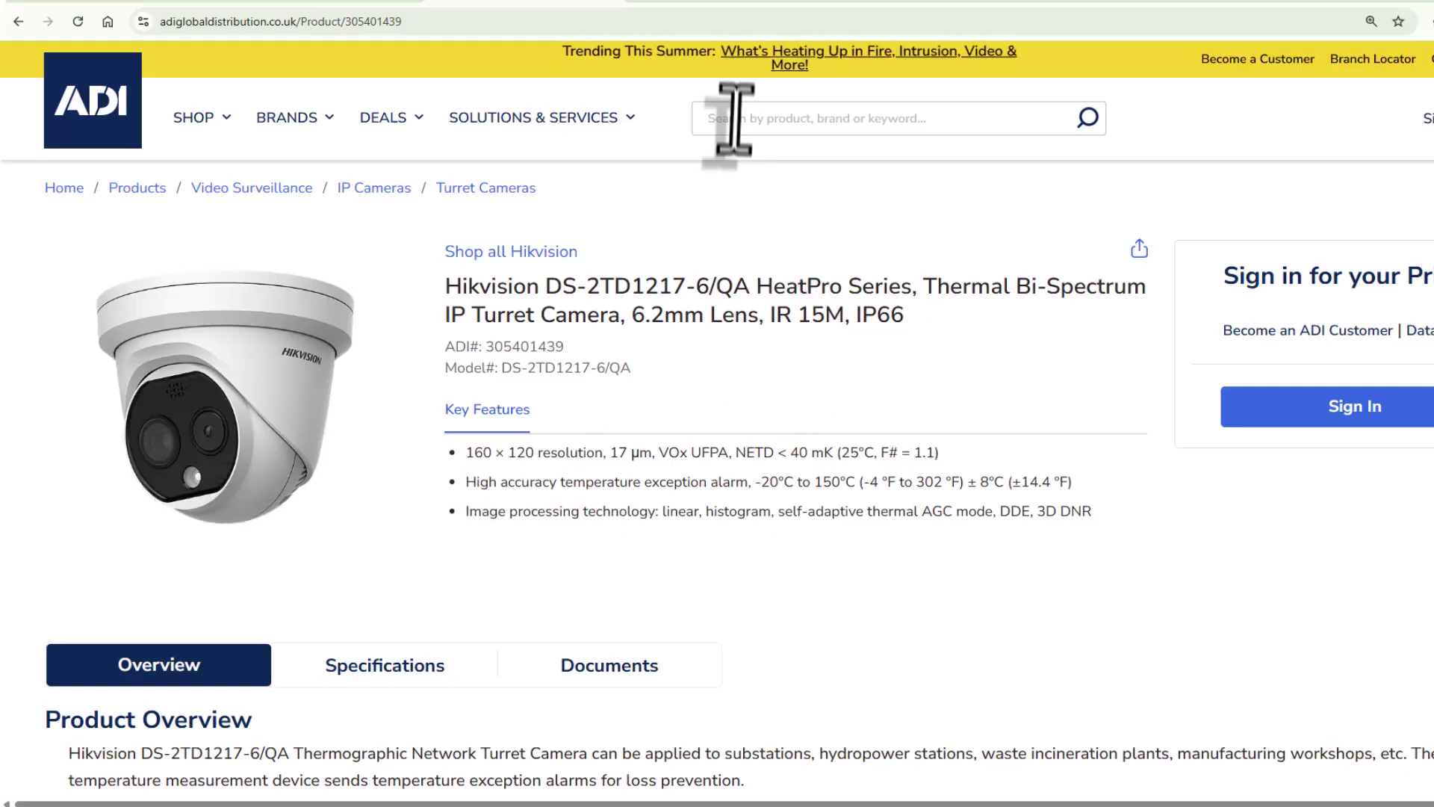
click(919, 2)
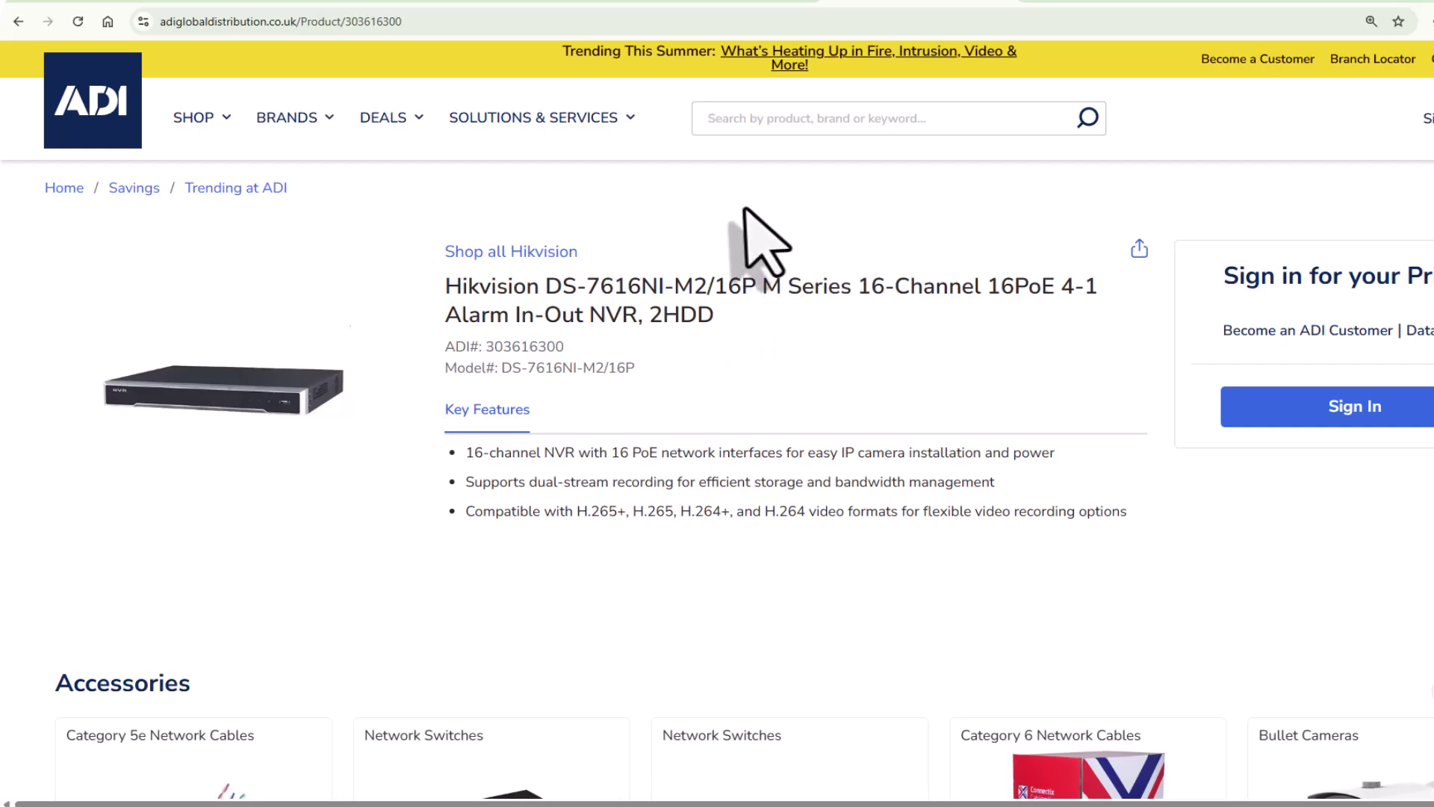
click(544, 2)
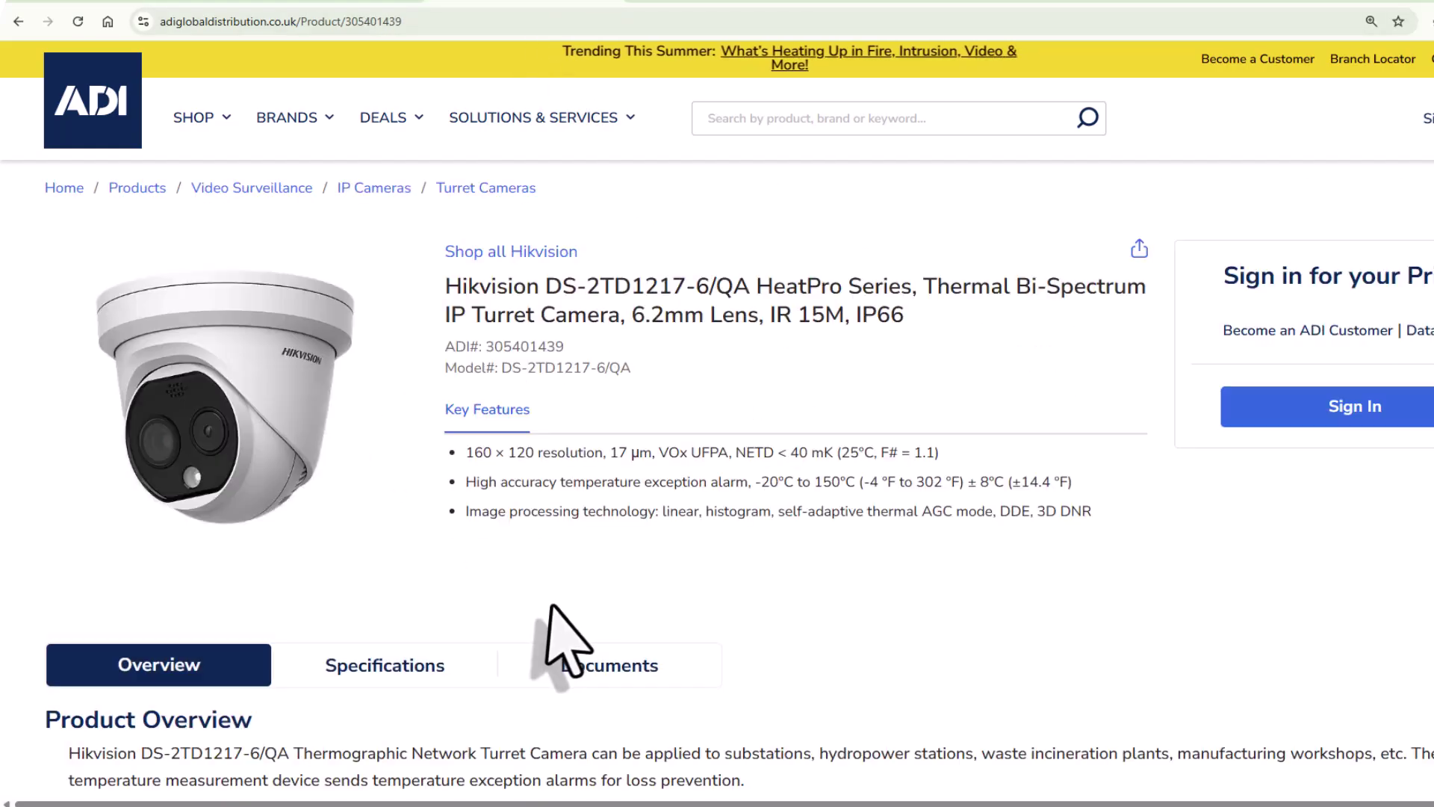
click(742, 2)
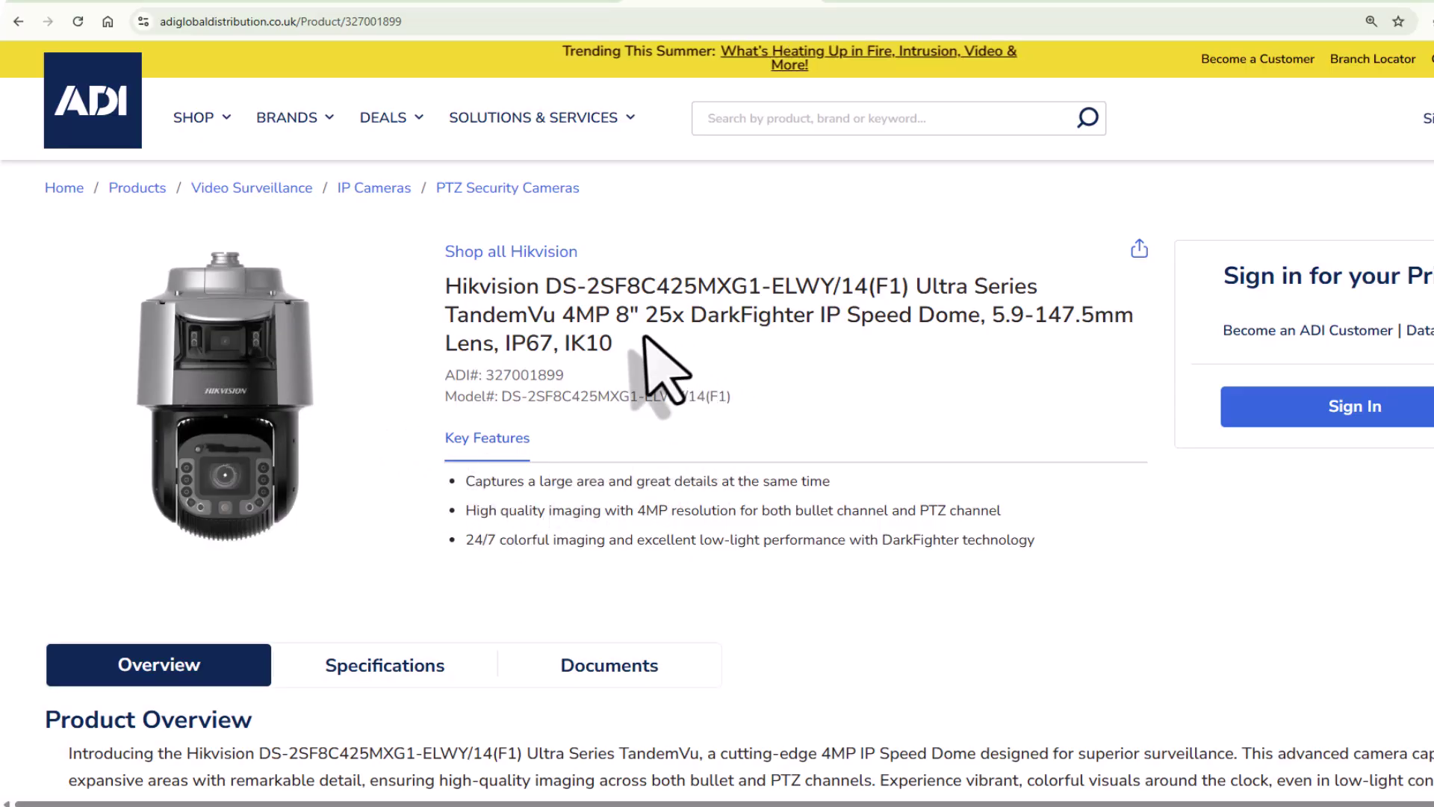
click(927, 3)
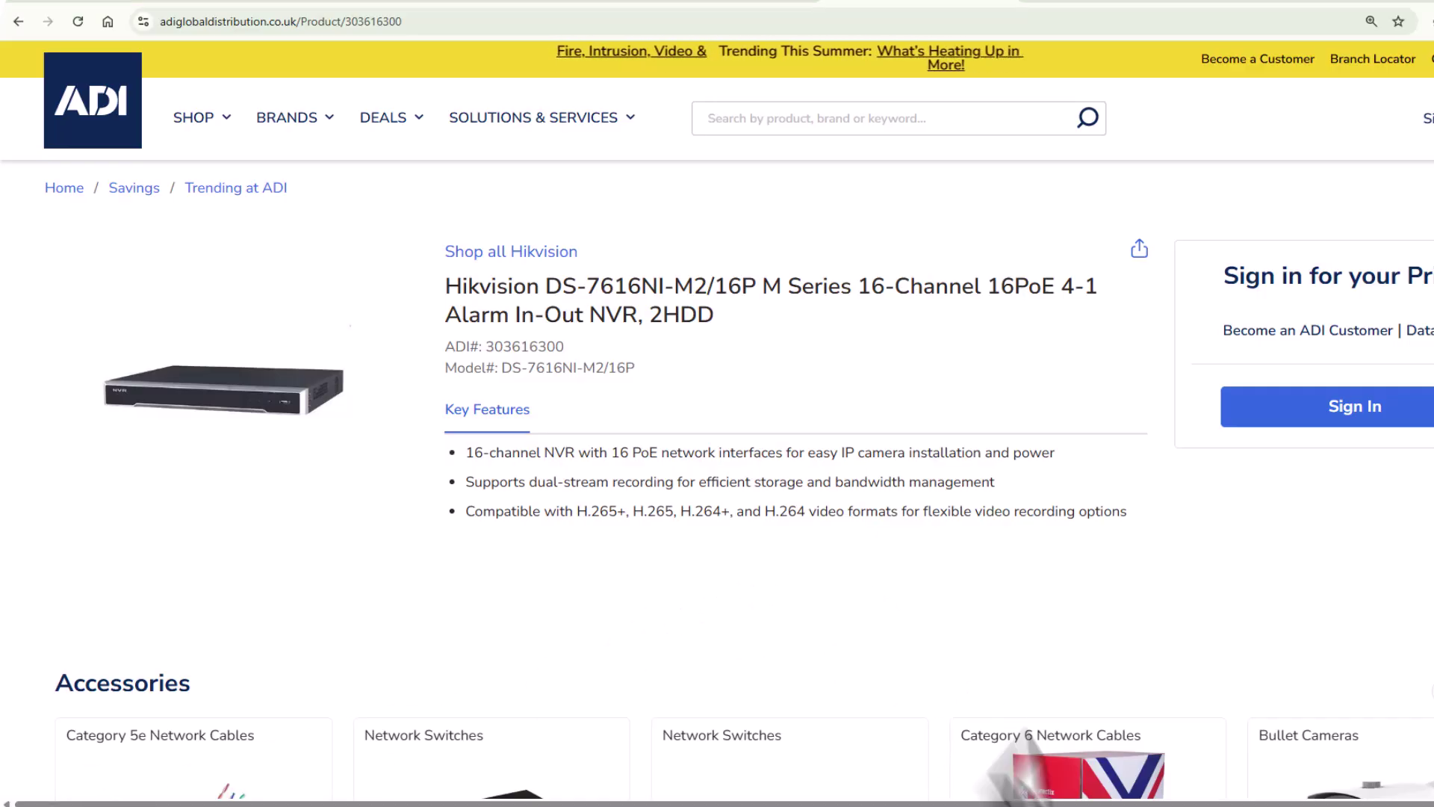
Bring SADP to the front to review the discovered devices.
mouse_move(1073, 805)
click(1072, 747)
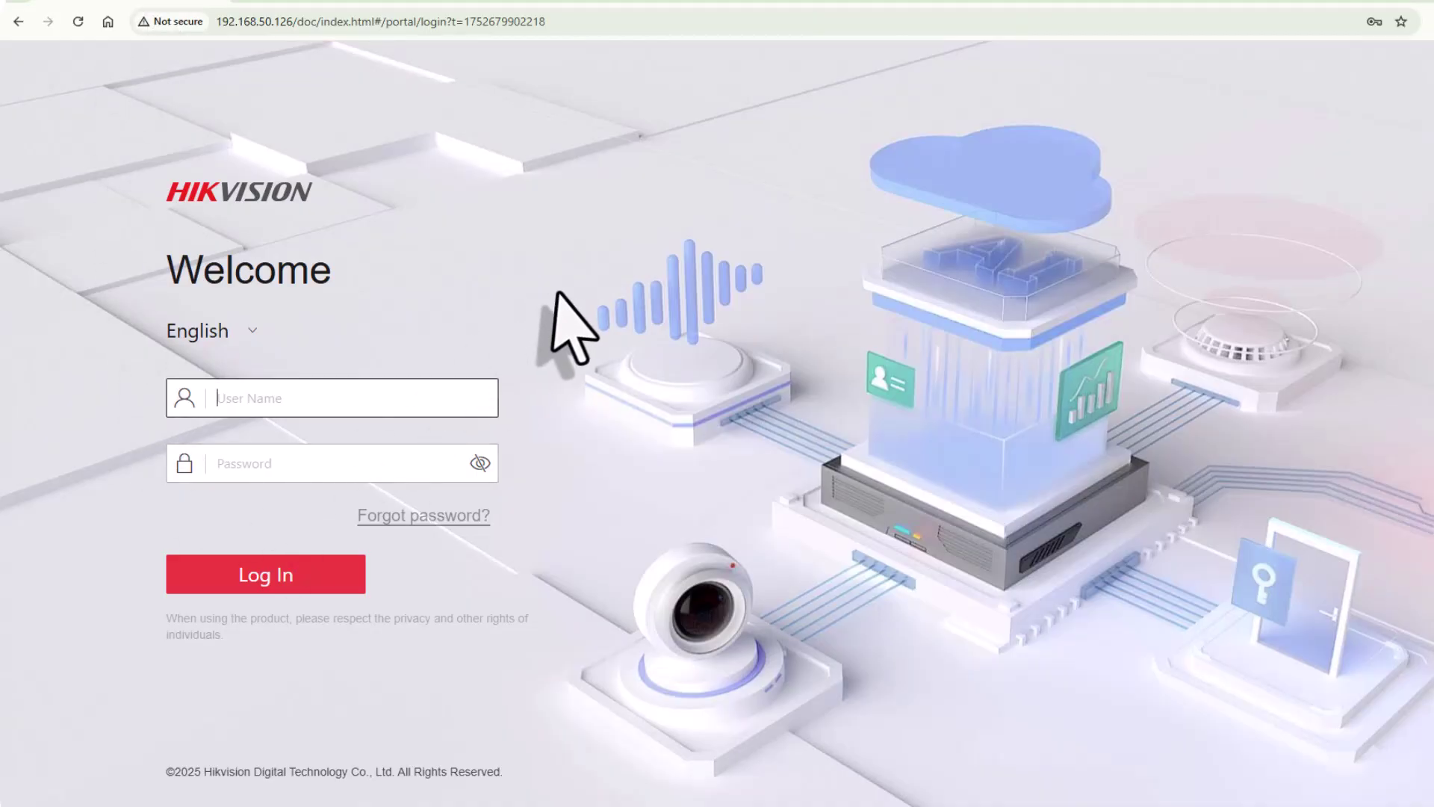
Sign in to the NVR with the saved login and open the Device Access video device list.
click(342, 401)
click(351, 448)
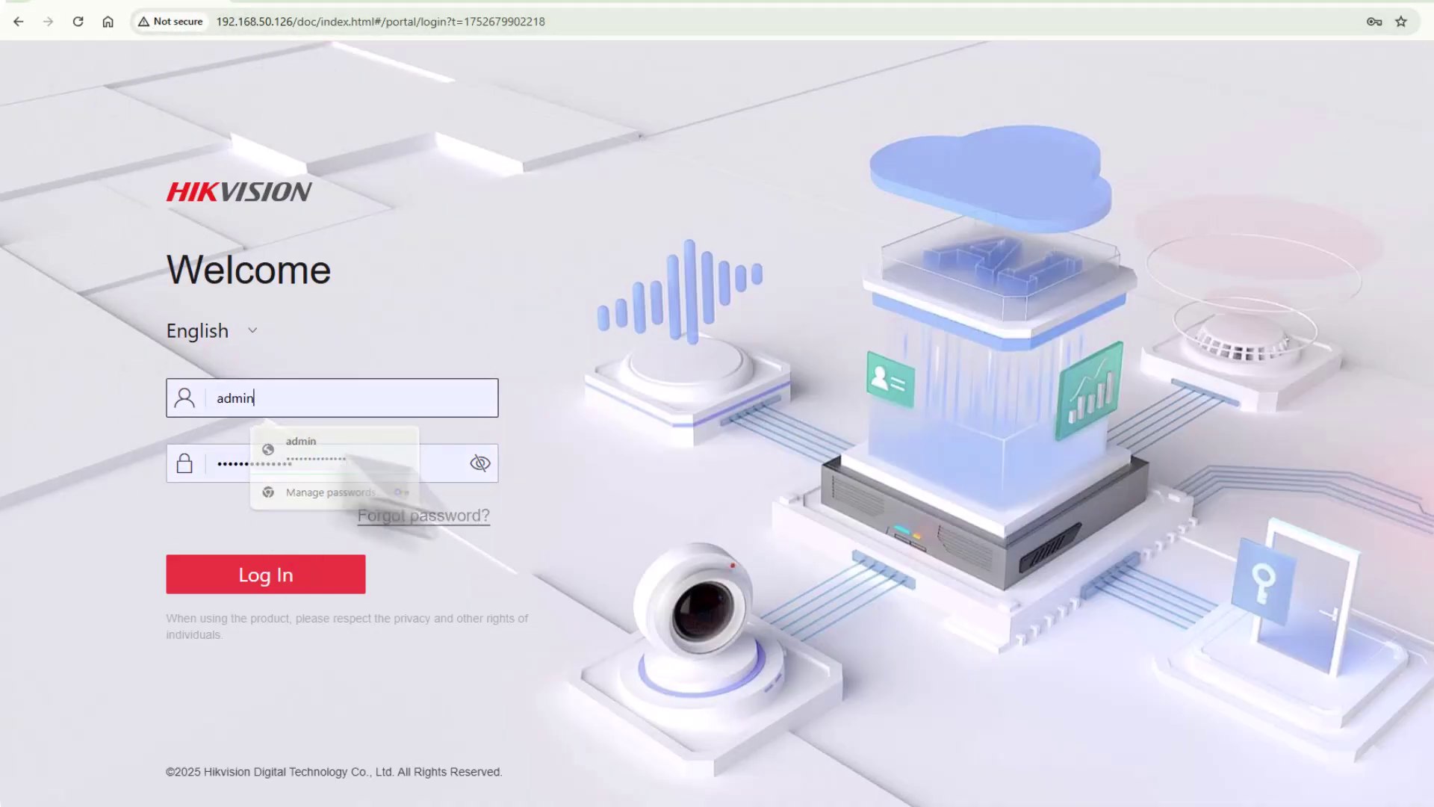
click(291, 574)
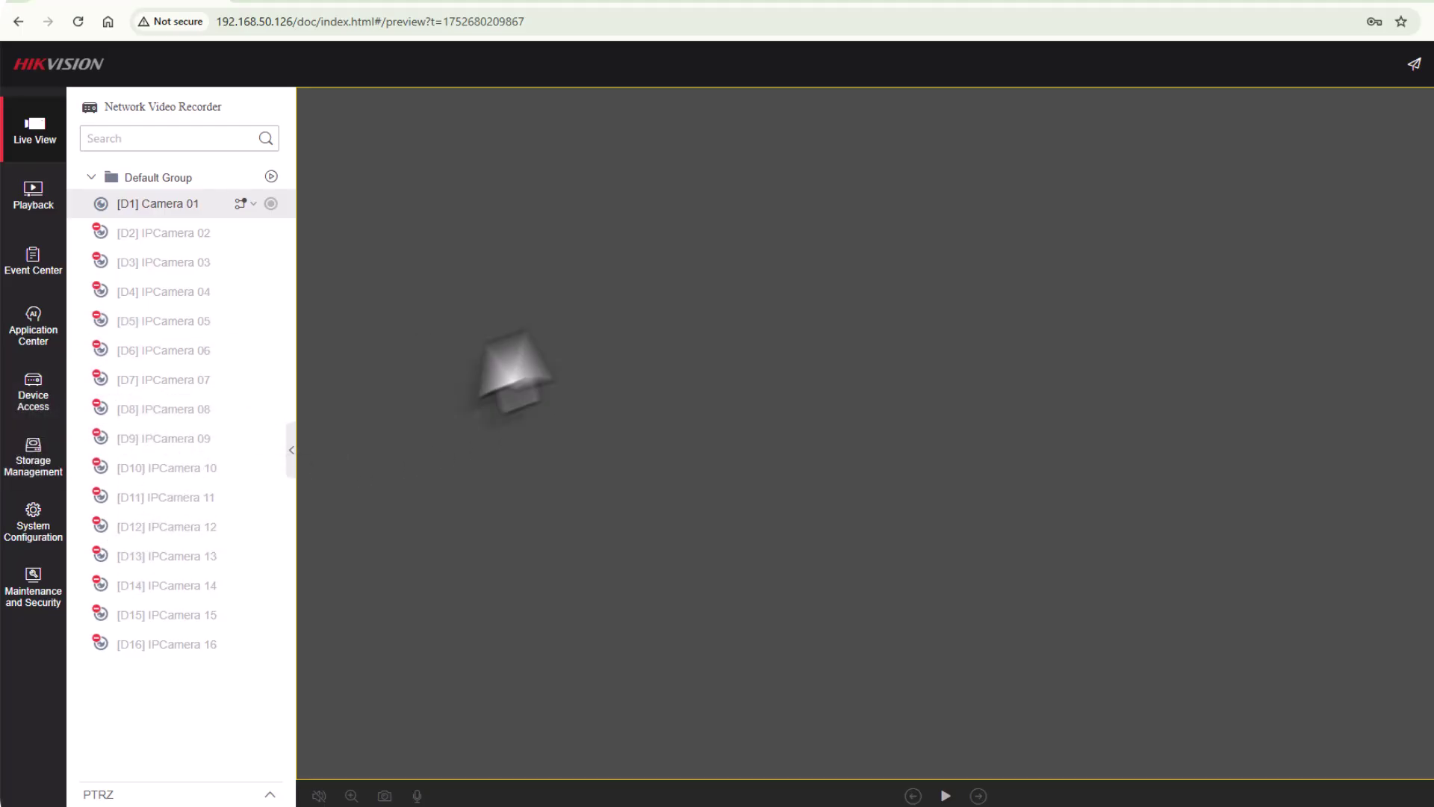
click(33, 408)
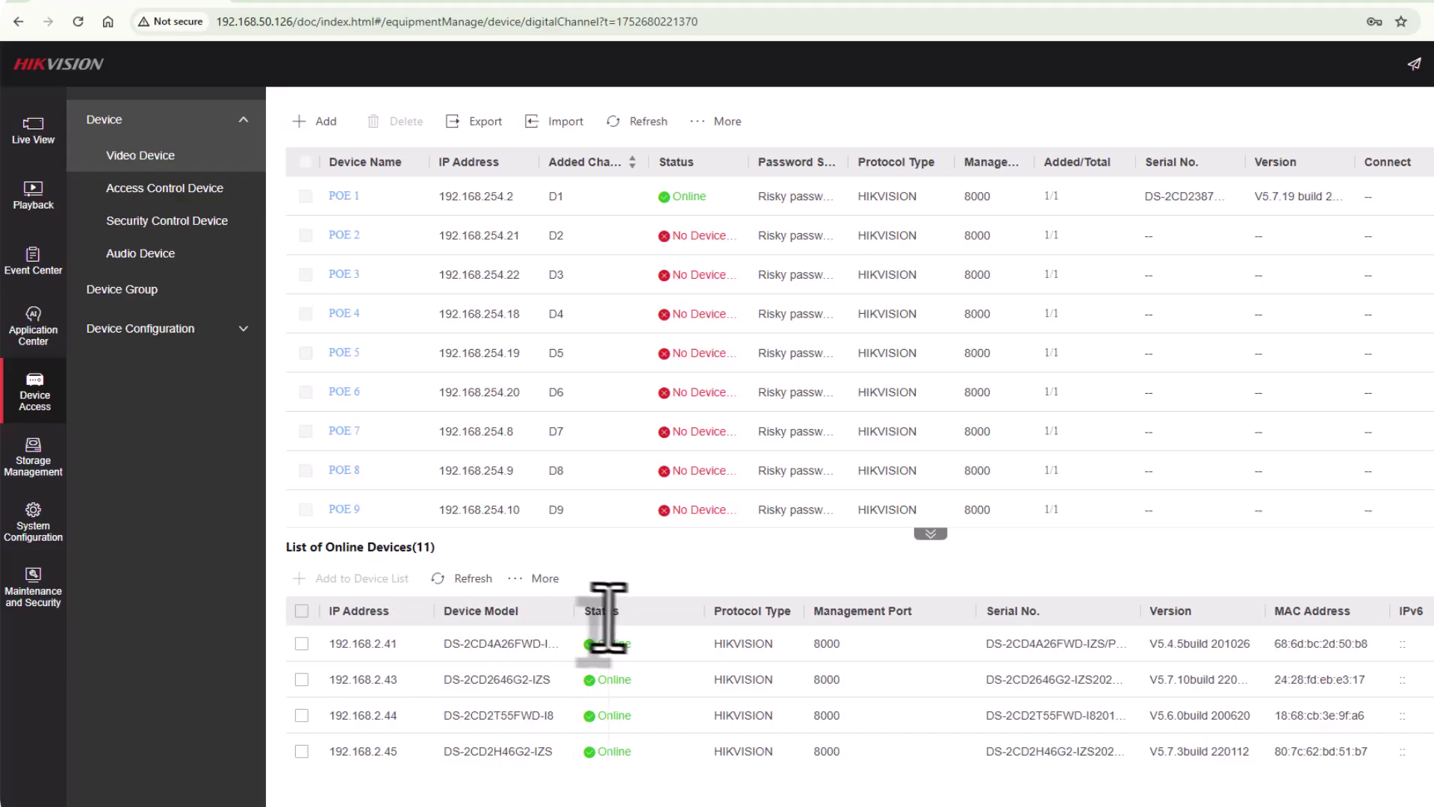
Try adding the DS-2TD1217-6/PA thermal camera at 192.168.50.127 from the online device list.
drag(609, 616, 610, 615)
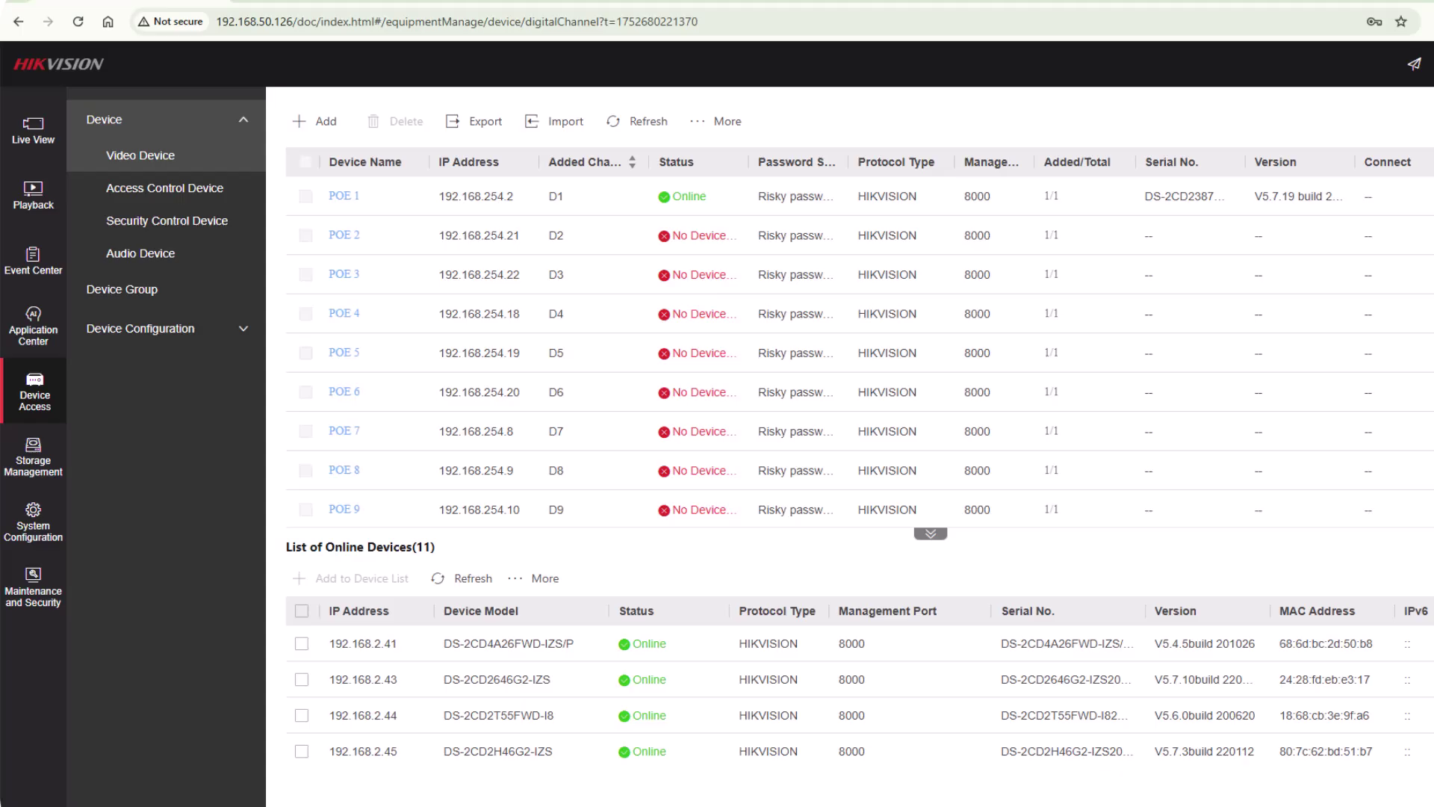
scroll(860, 693, down, 3)
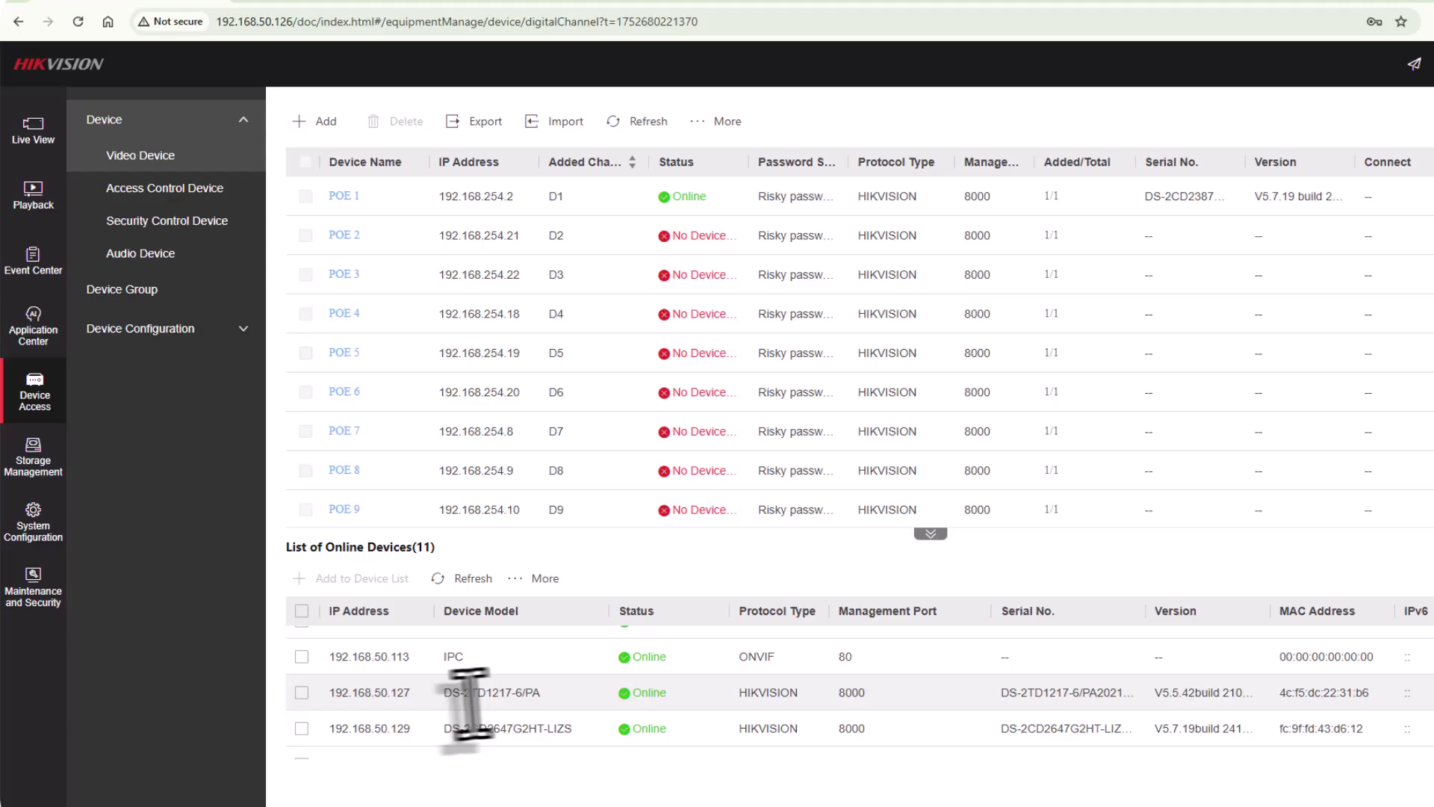
click(302, 692)
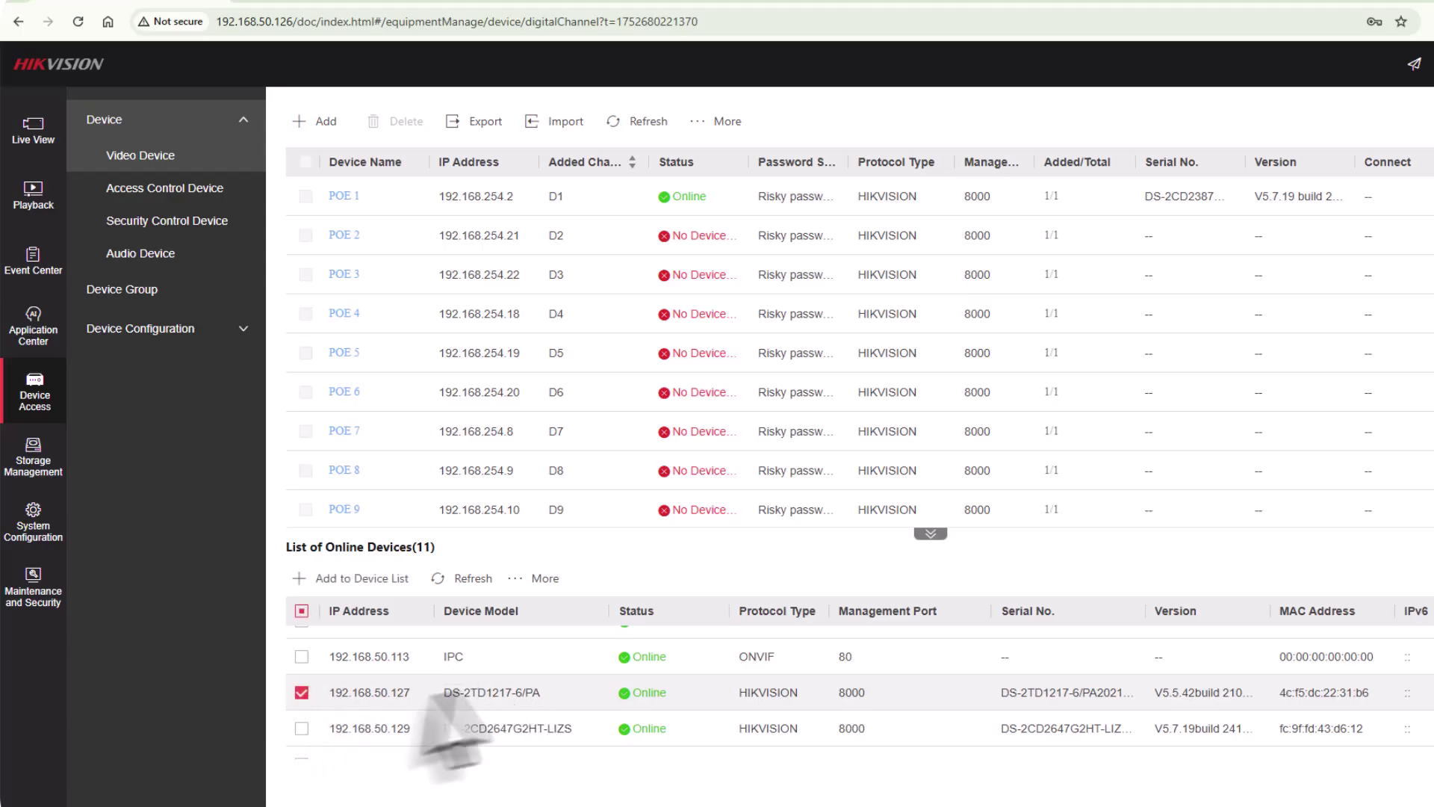
click(347, 579)
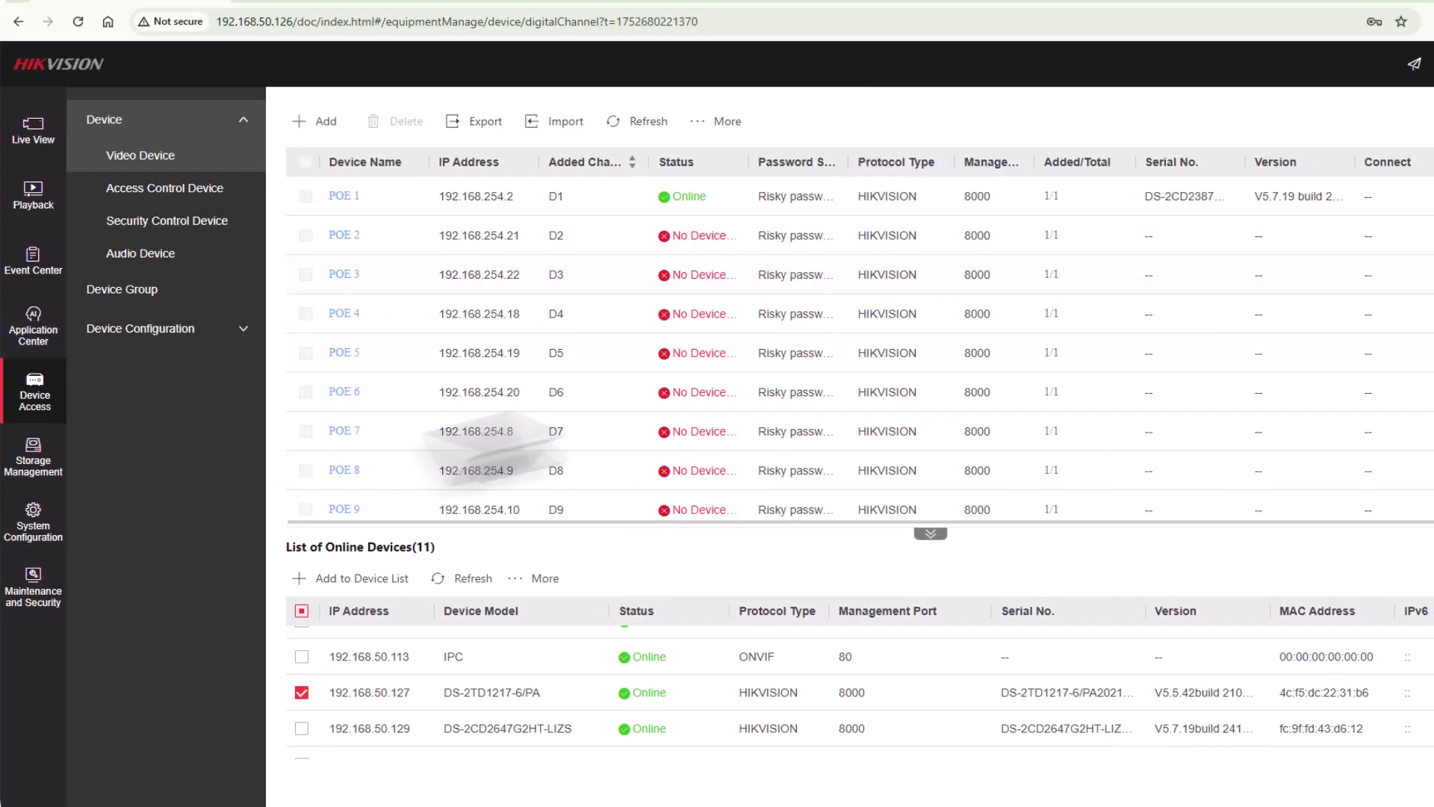
Disable PoE port 2 under Device Configuration > PoE Settings and save.
click(212, 331)
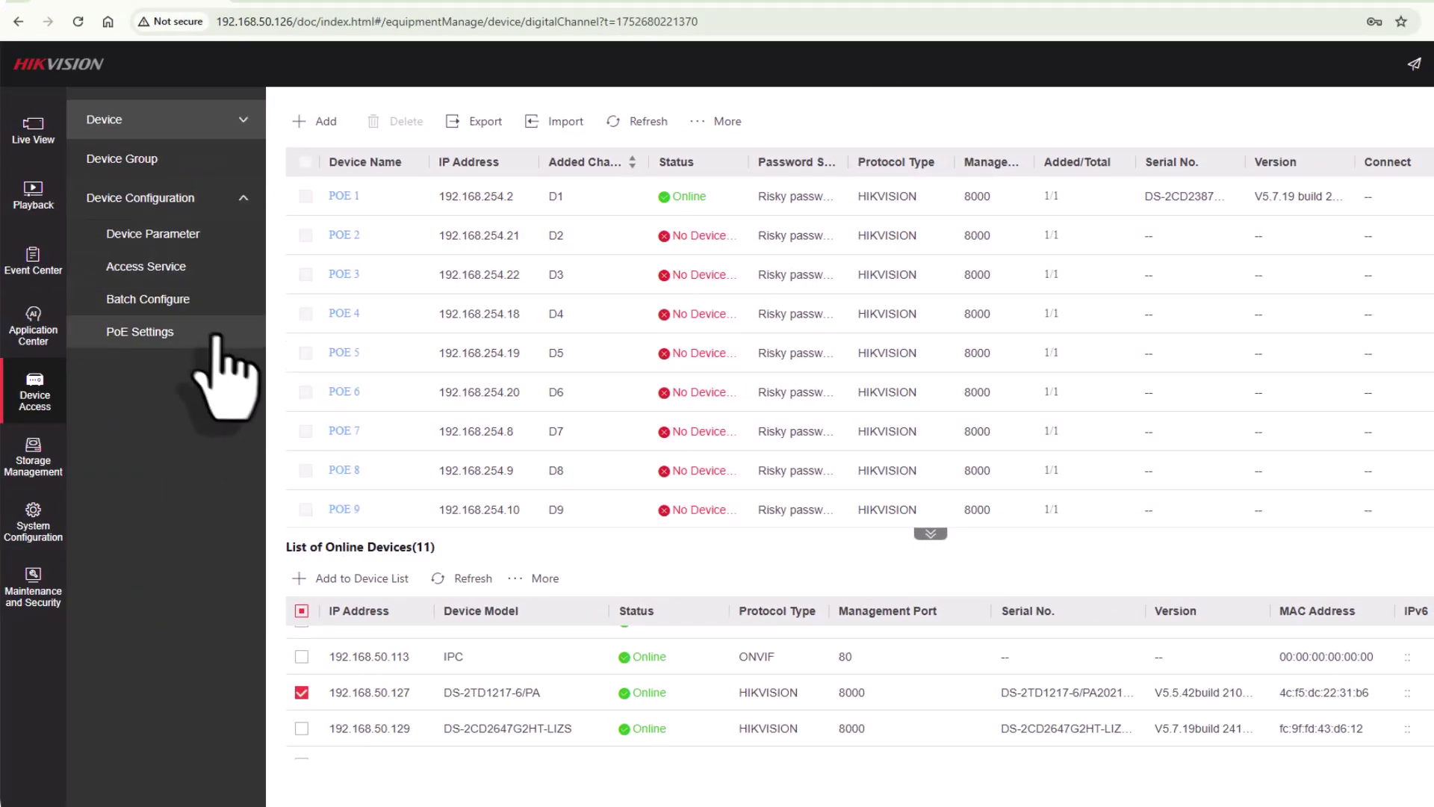
click(149, 334)
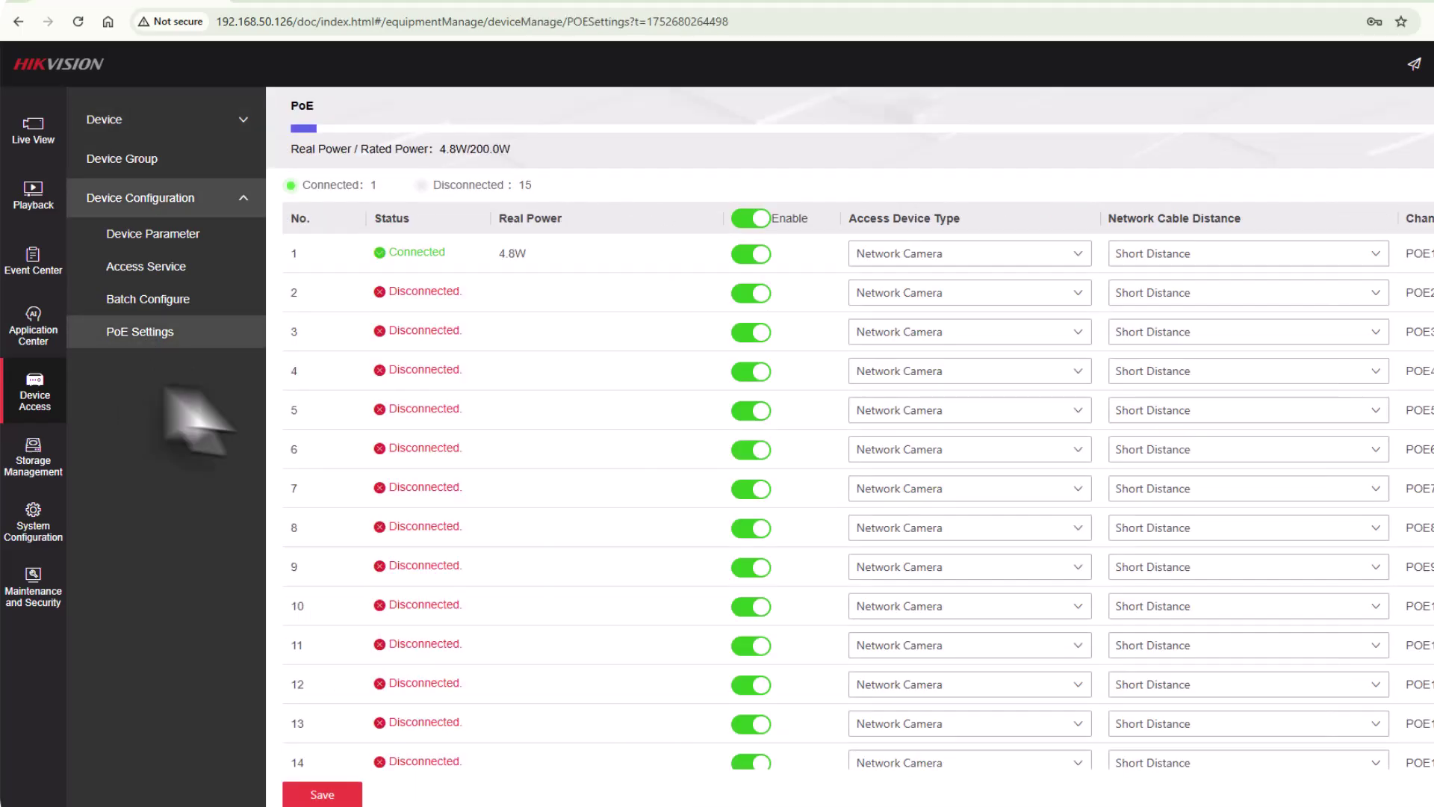
scroll(647, 523, down, 1)
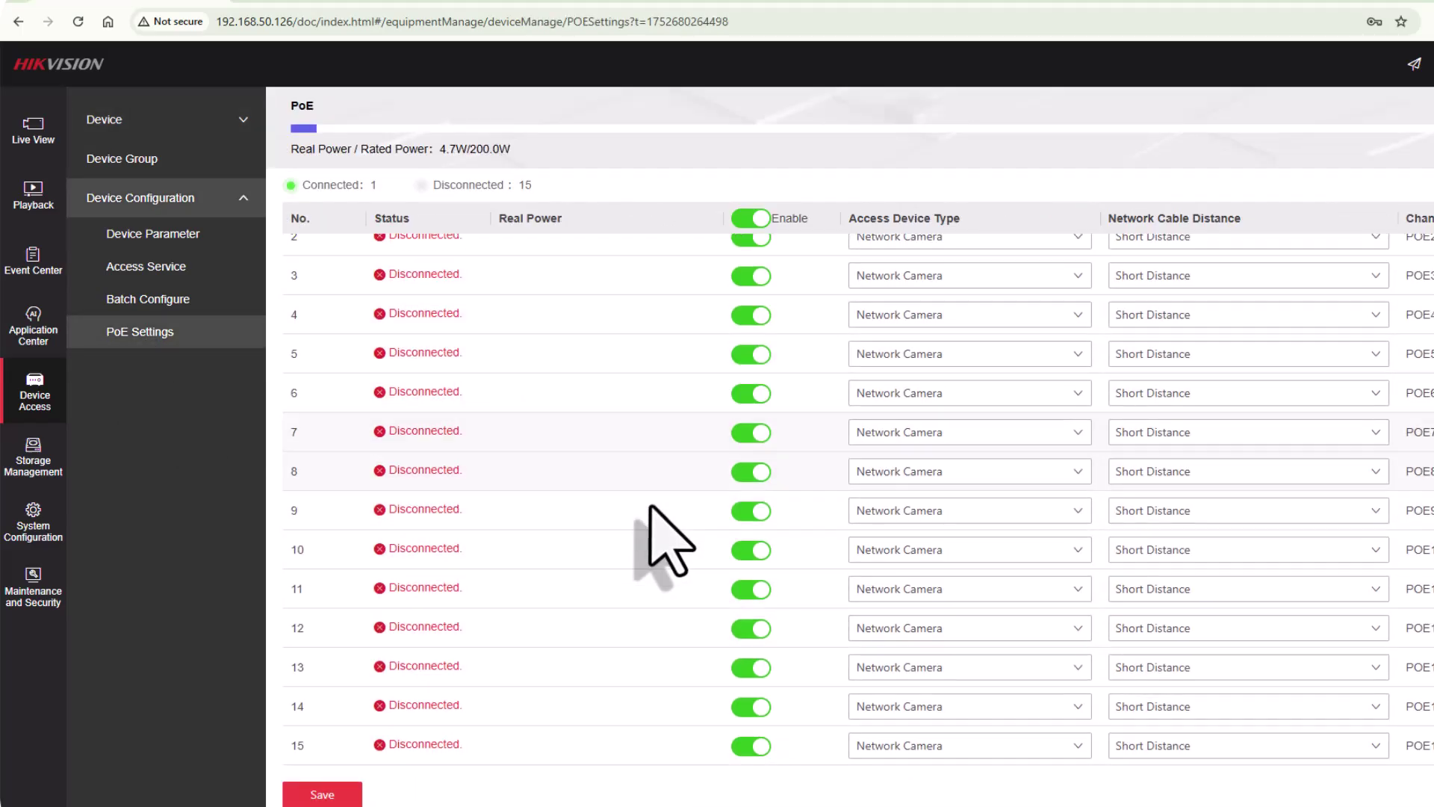
scroll(650, 507, down, 1)
scroll(649, 515, up, 2)
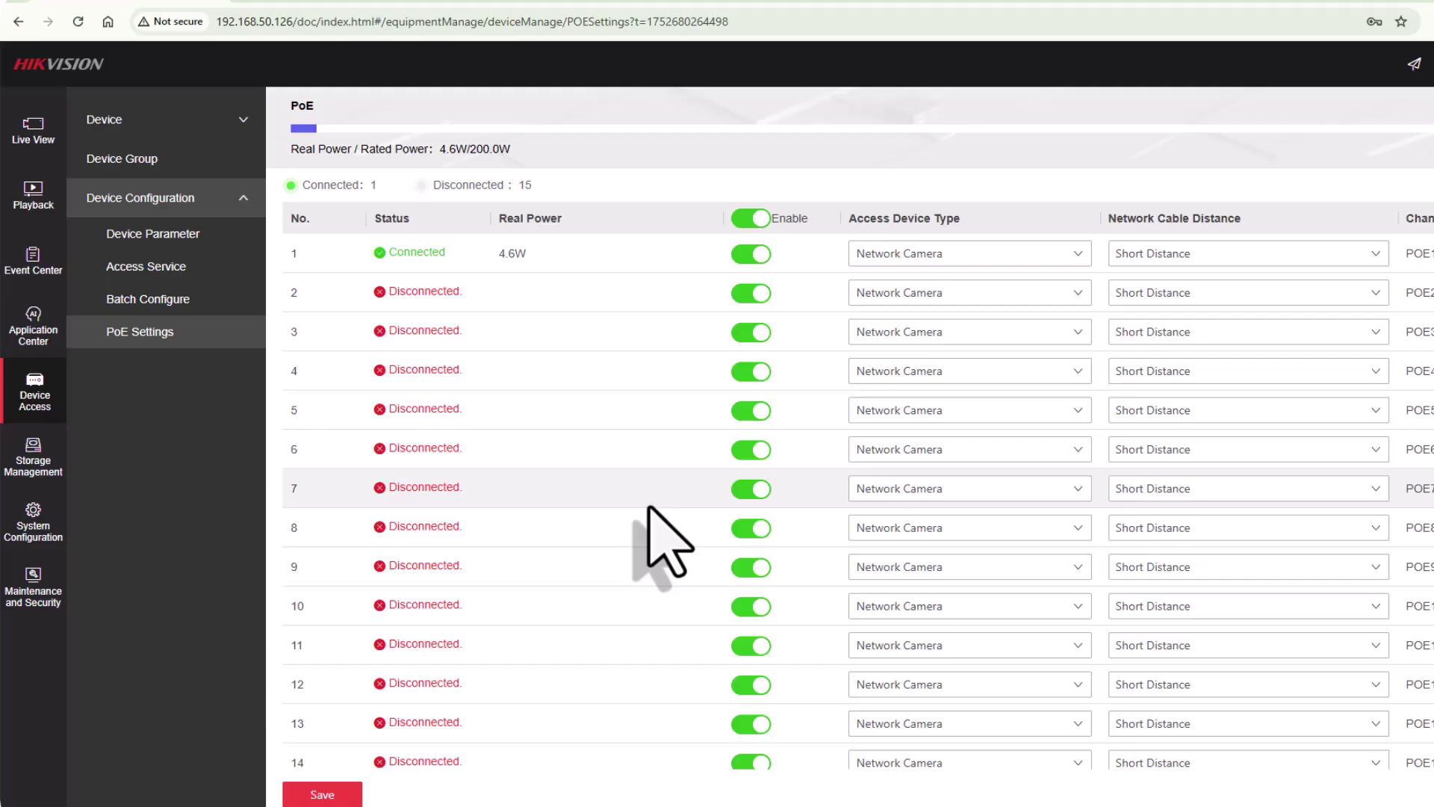
click(747, 294)
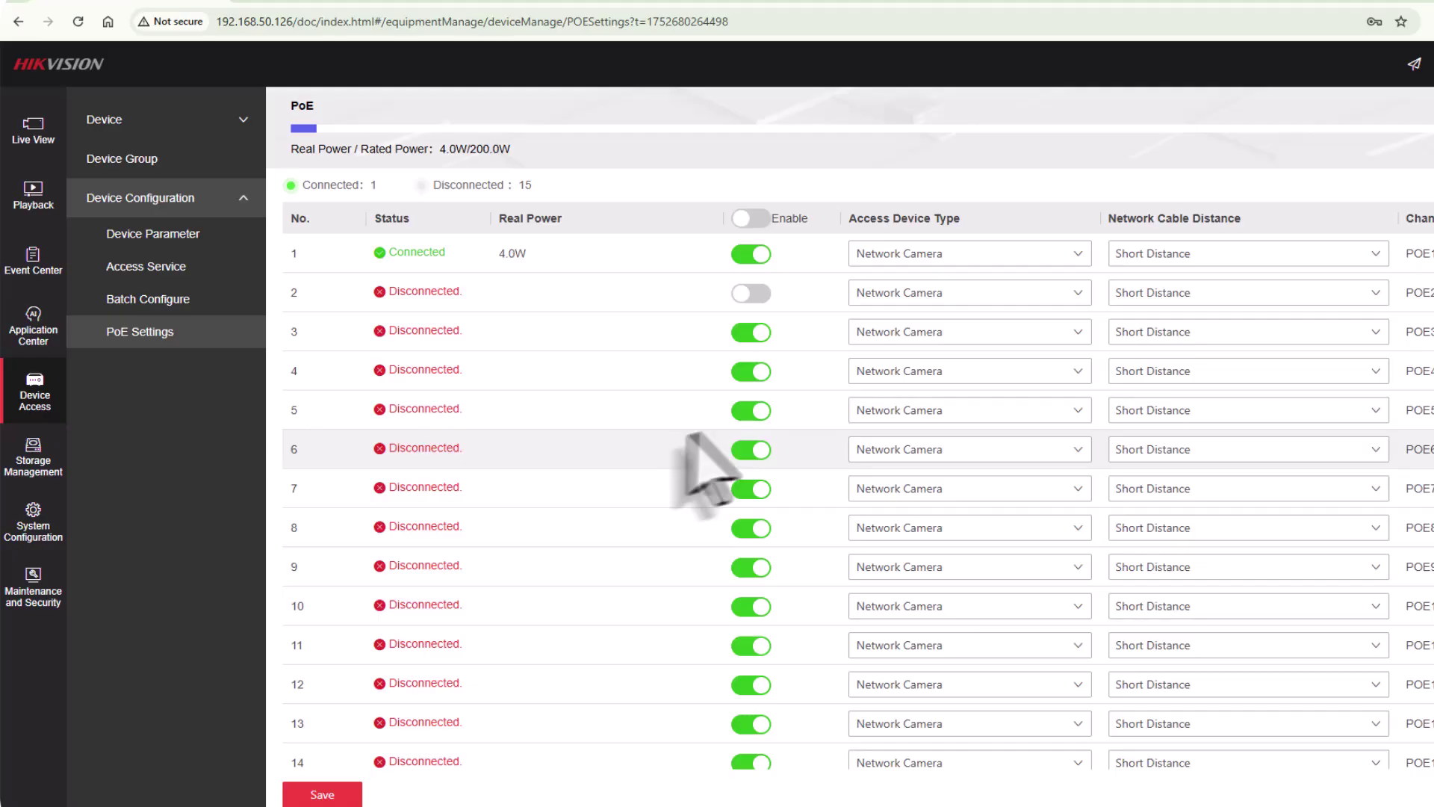
click(349, 795)
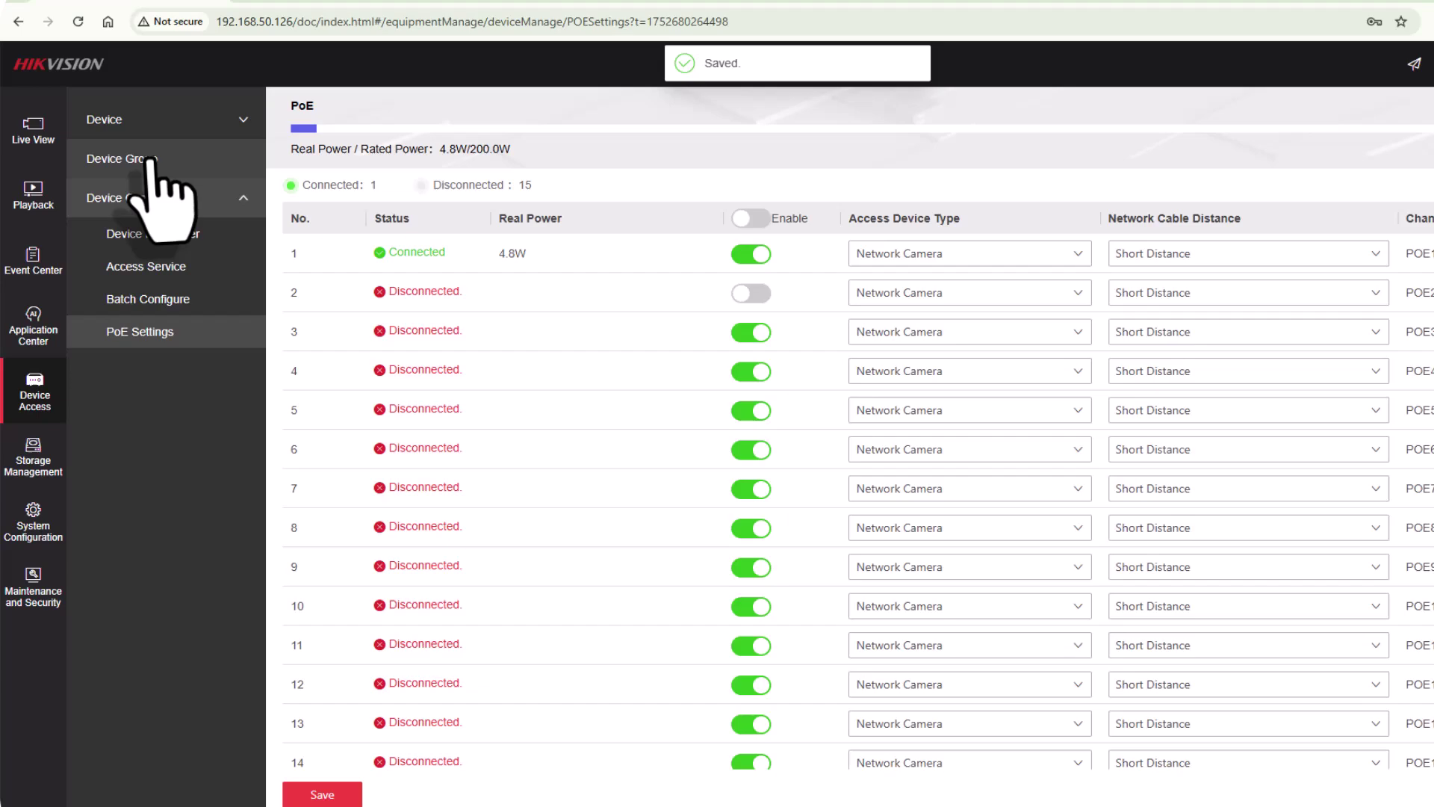
Add the thermal camera manually at IP 192.168.50.127 with its password, selecting both video channels.
click(153, 121)
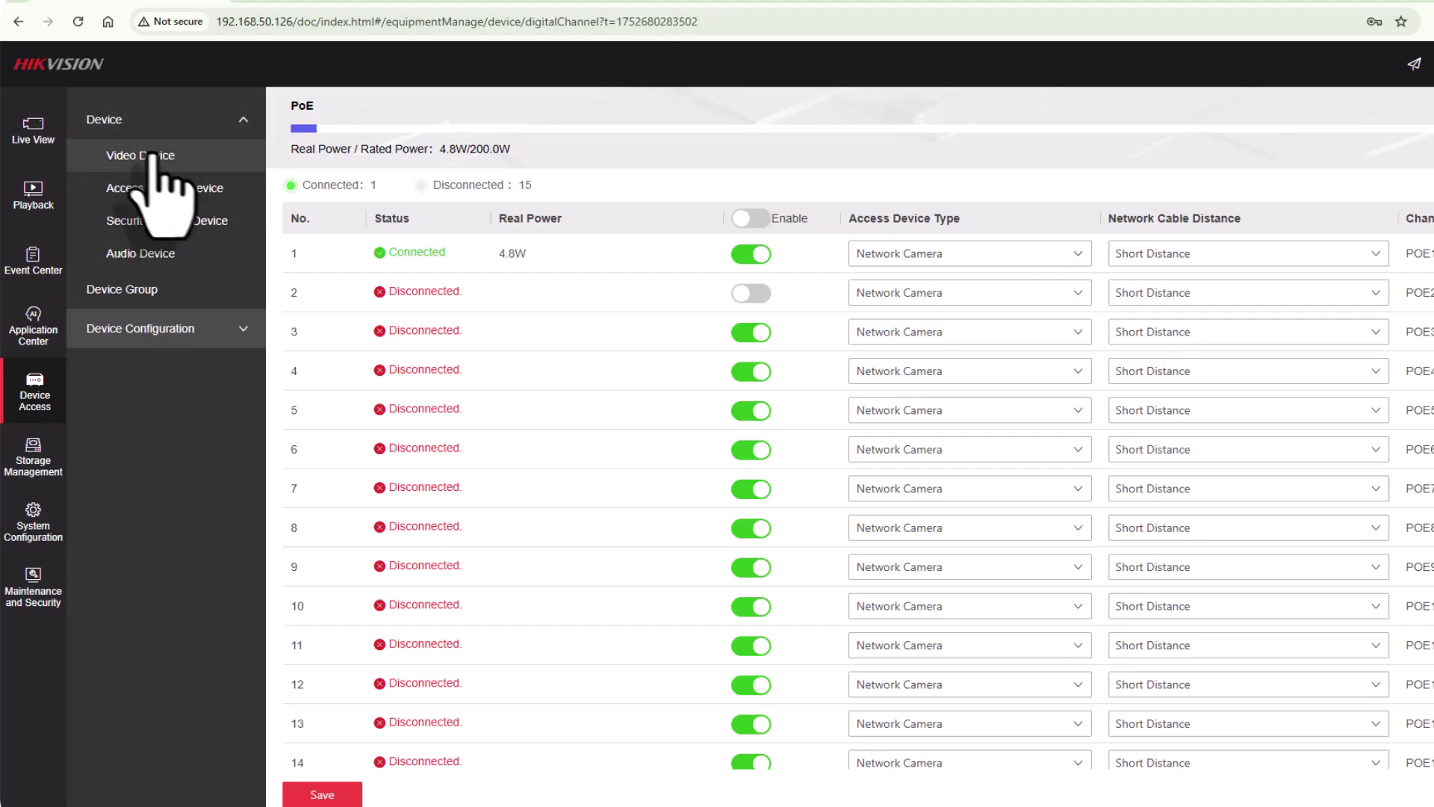
click(153, 156)
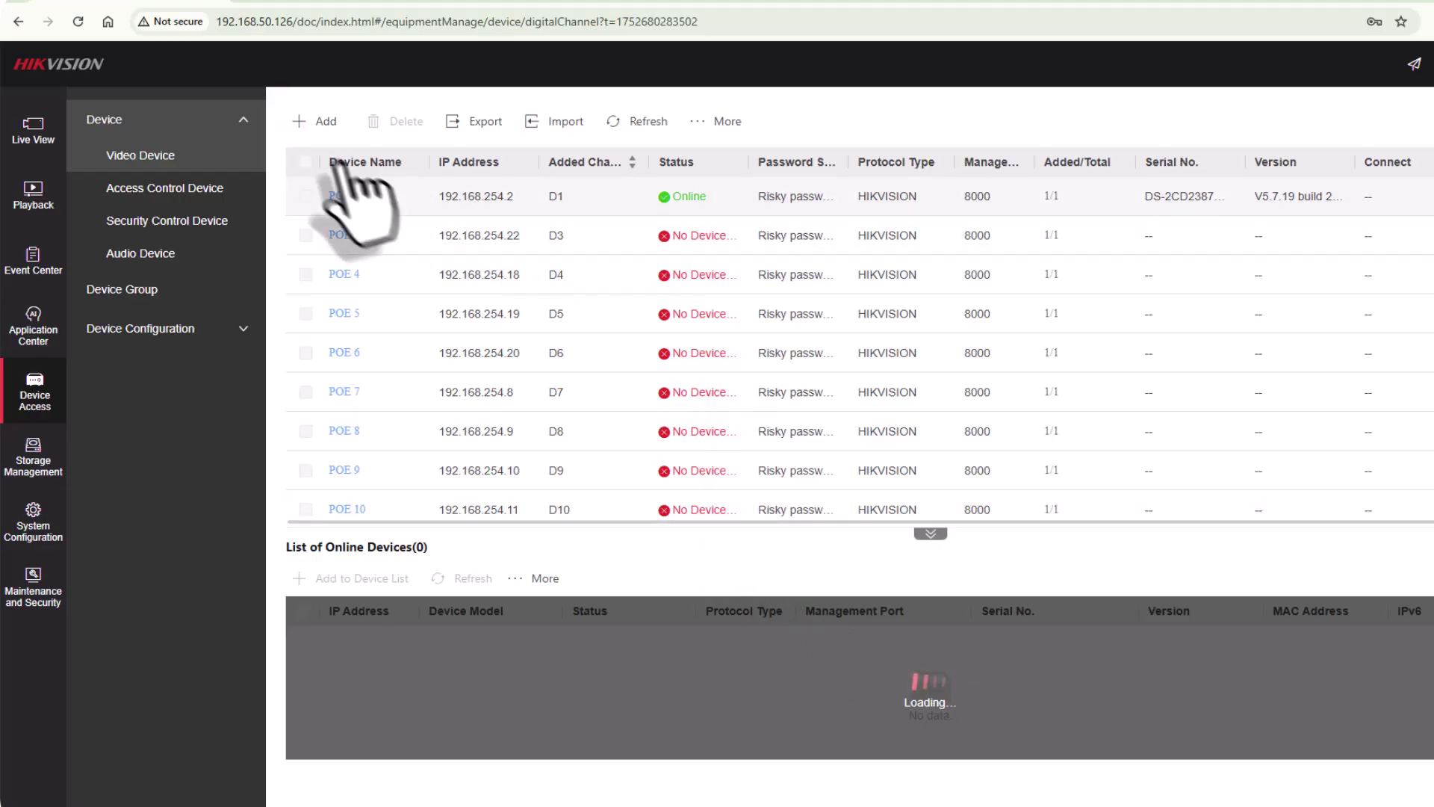
click(319, 122)
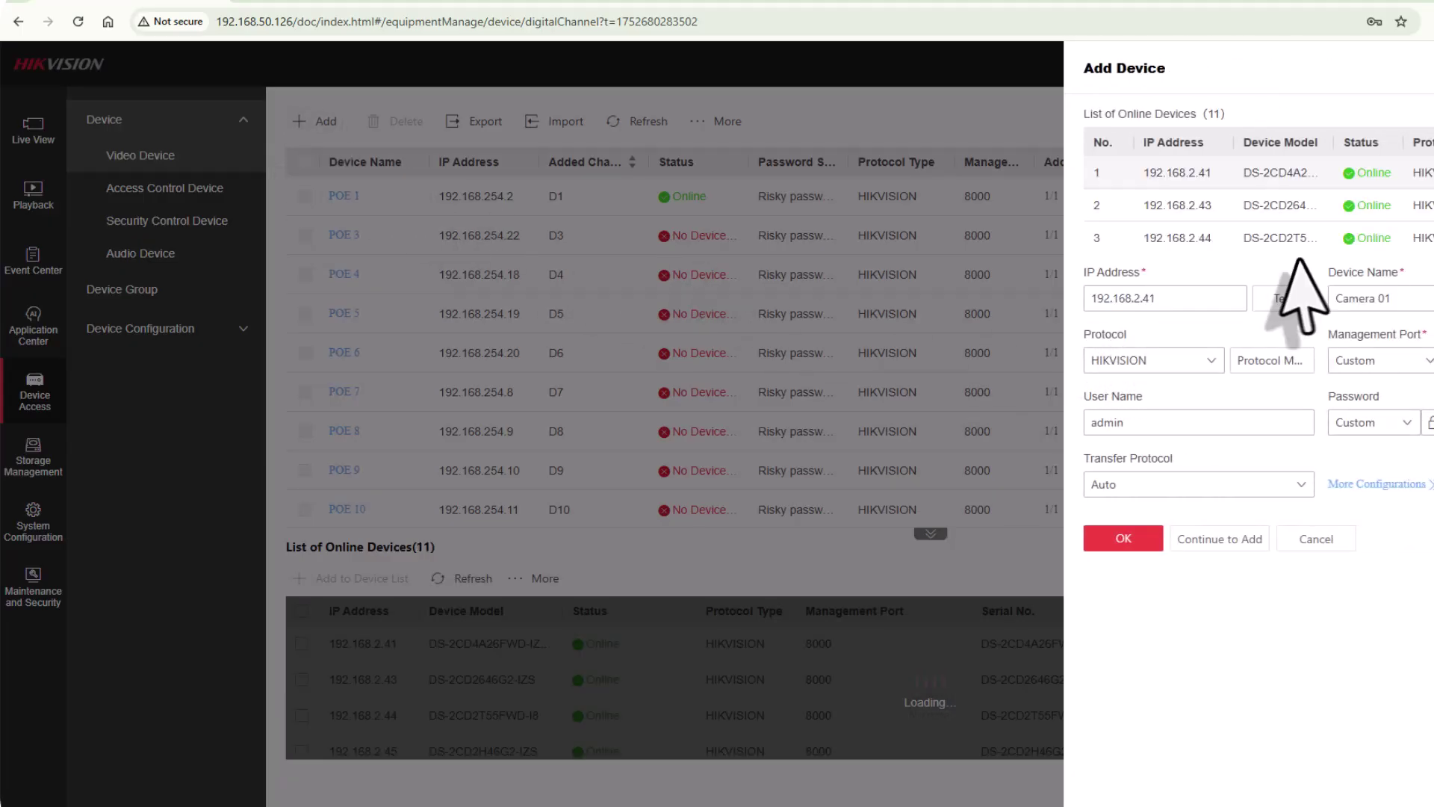
drag(1183, 298, 1053, 299)
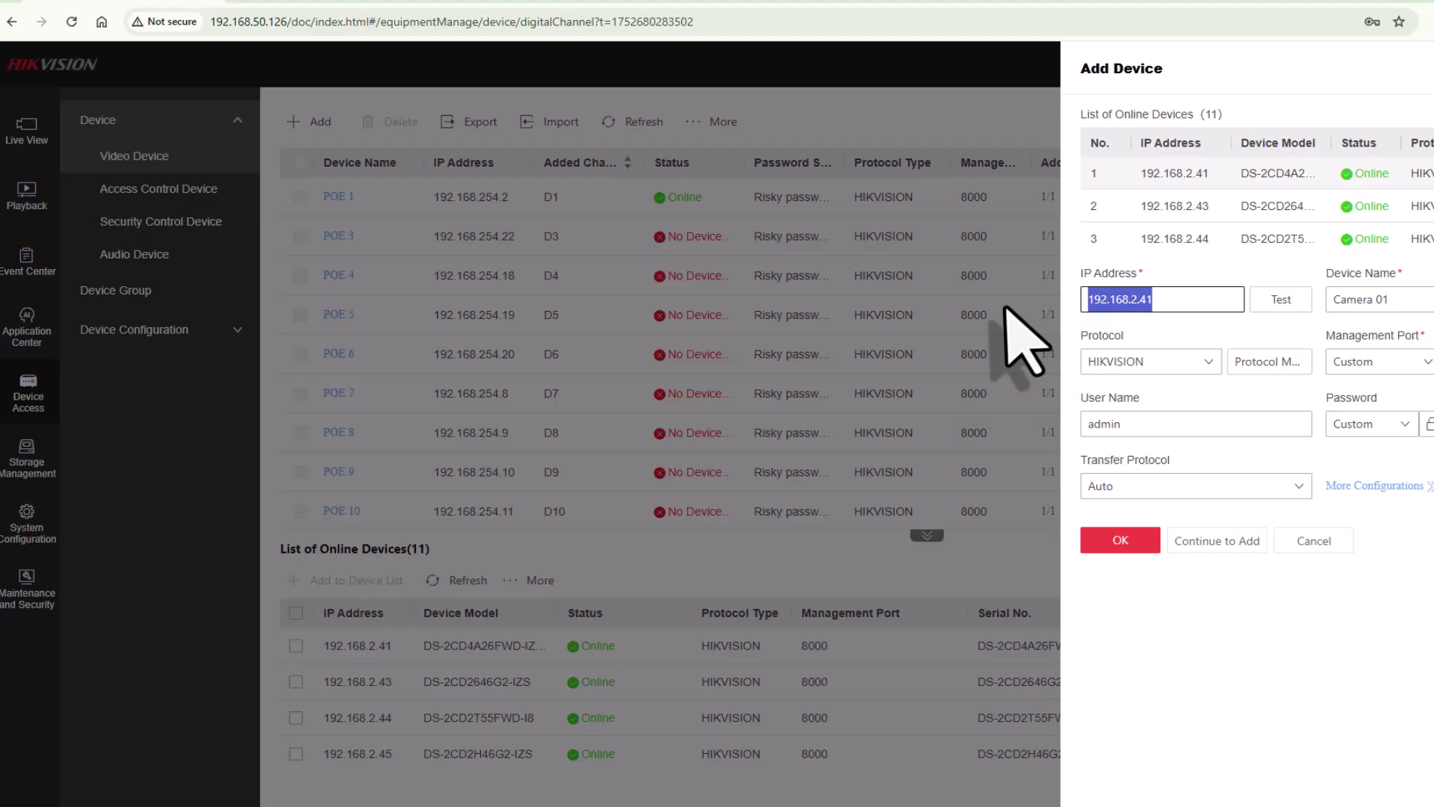
text(192.168.50.127)
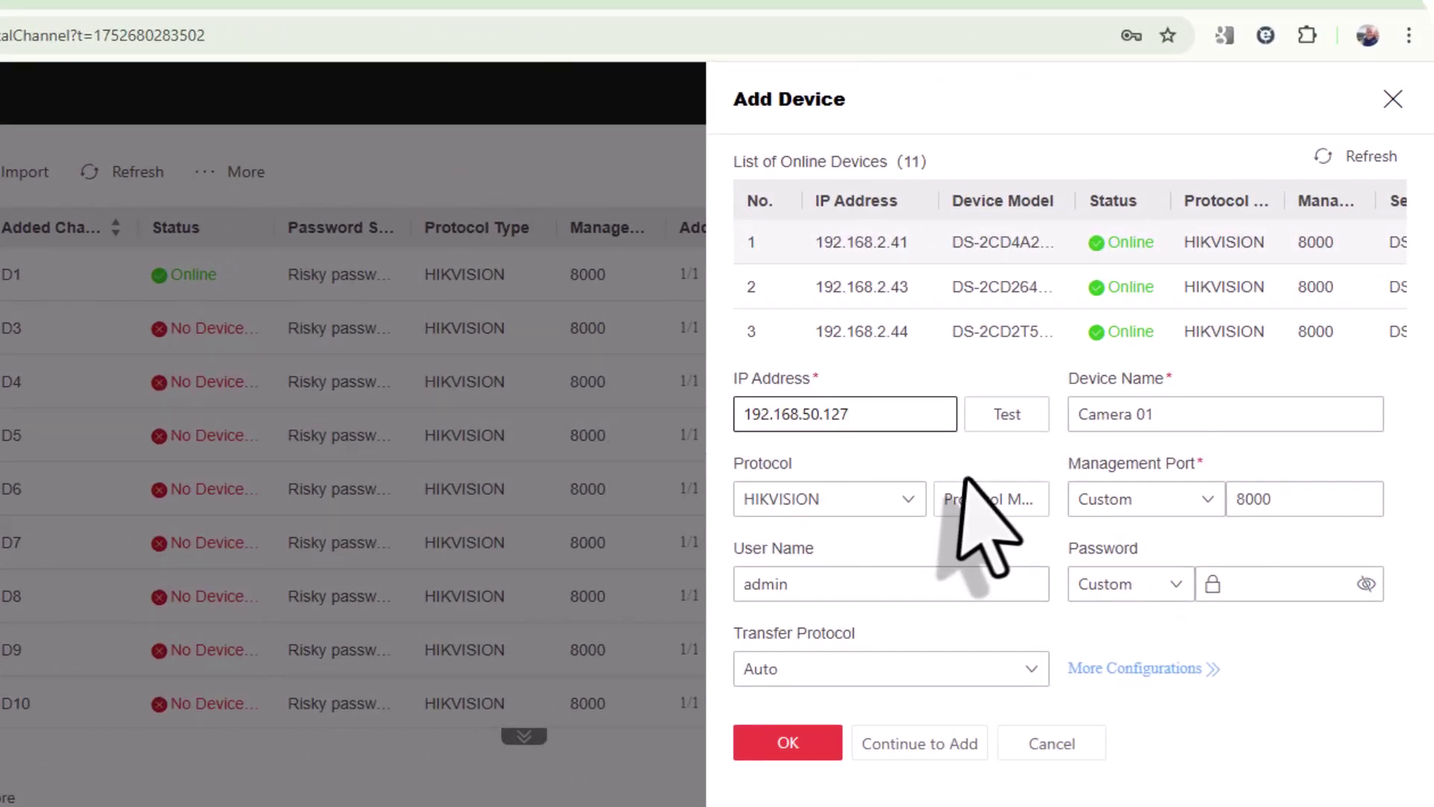
click(1263, 584)
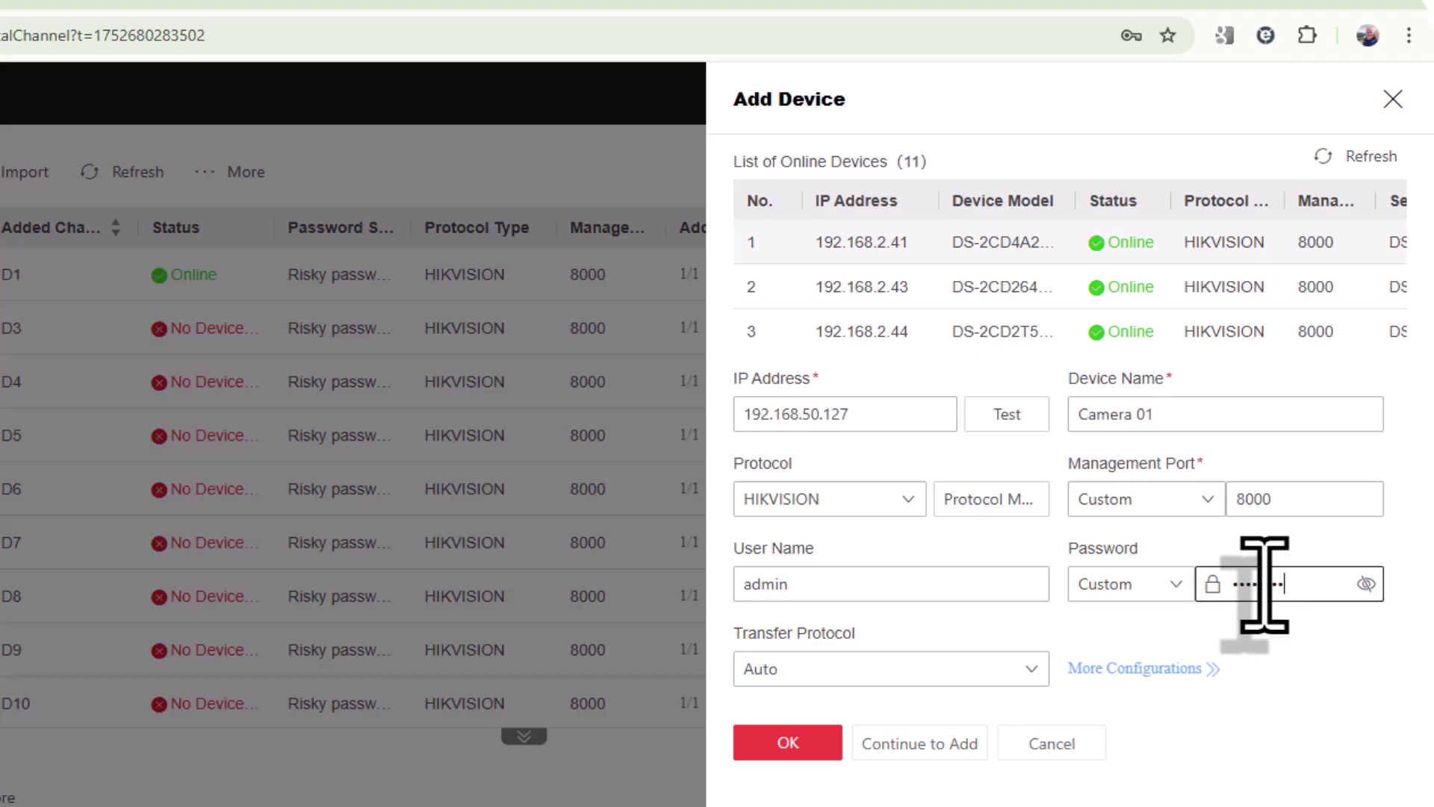
click(782, 745)
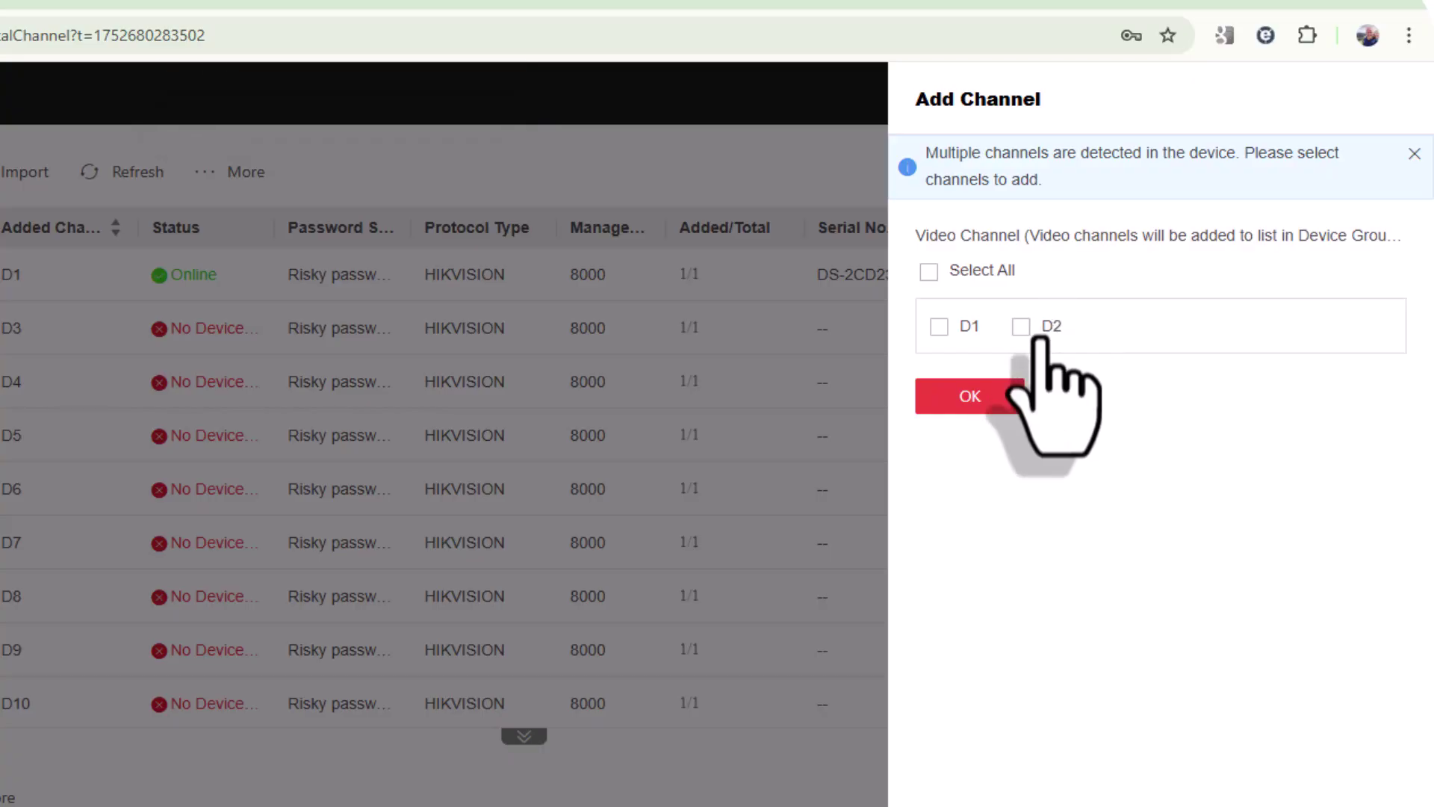
click(929, 270)
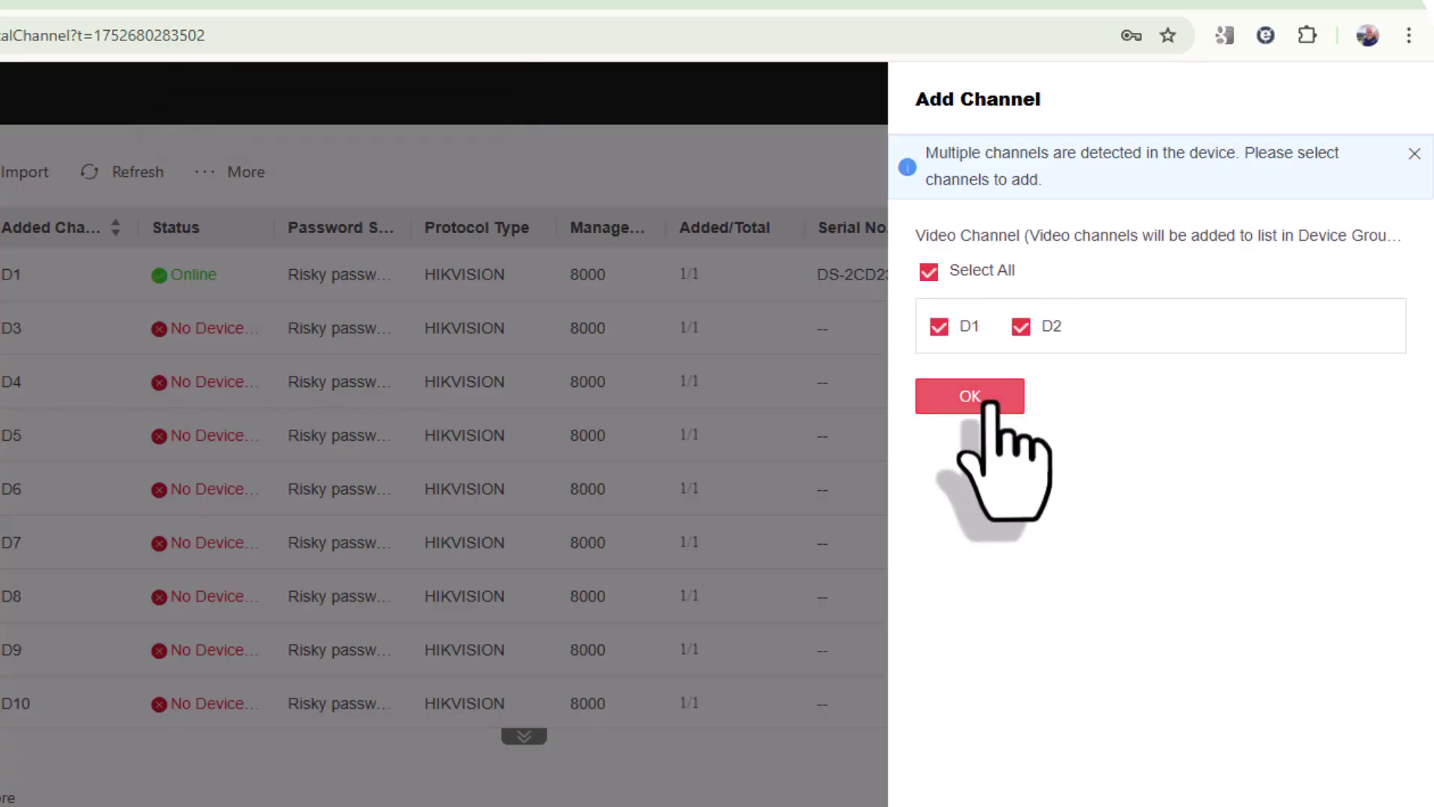
click(997, 394)
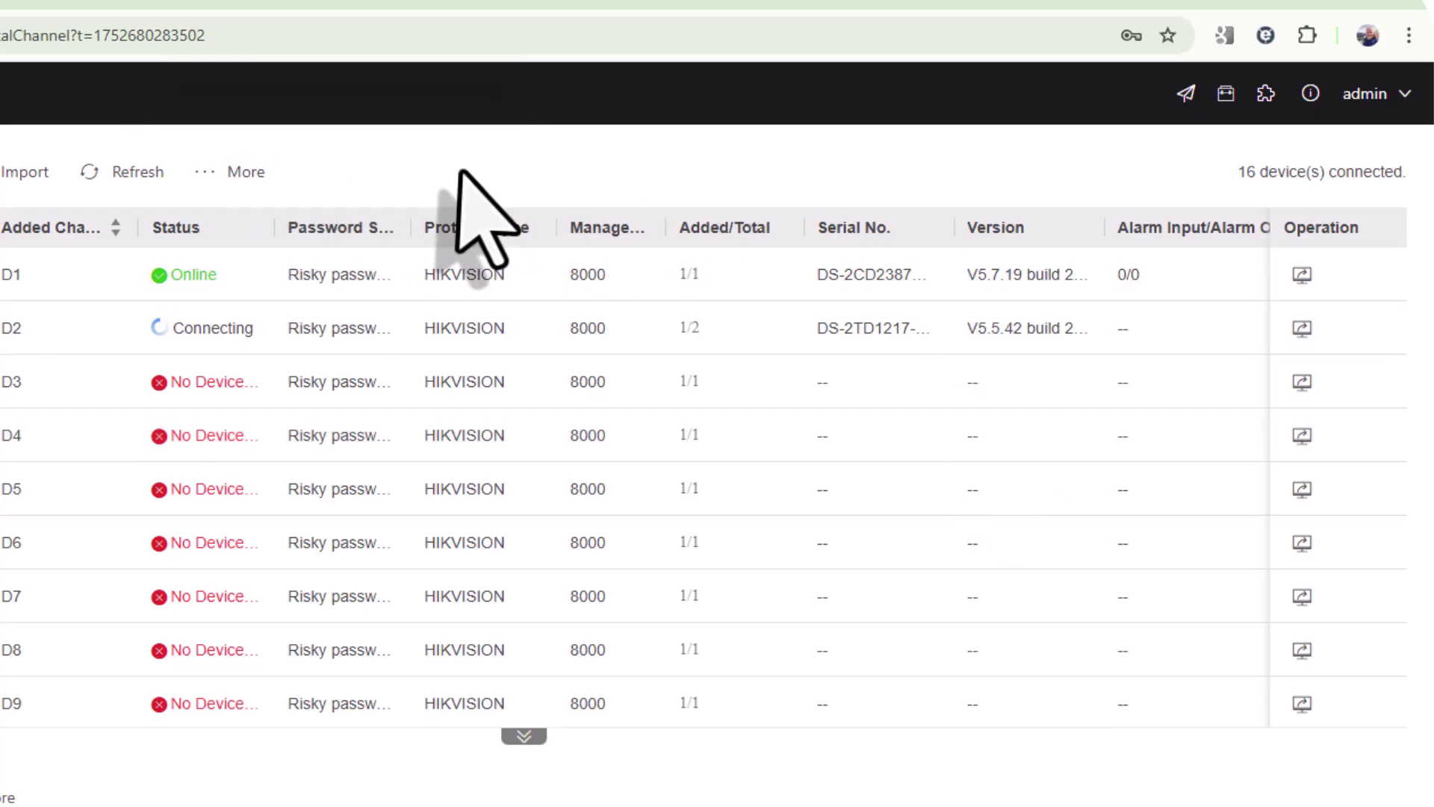
Refresh the device list and add the thermal camera's second channel D2 on its 1/2 link.
click(132, 181)
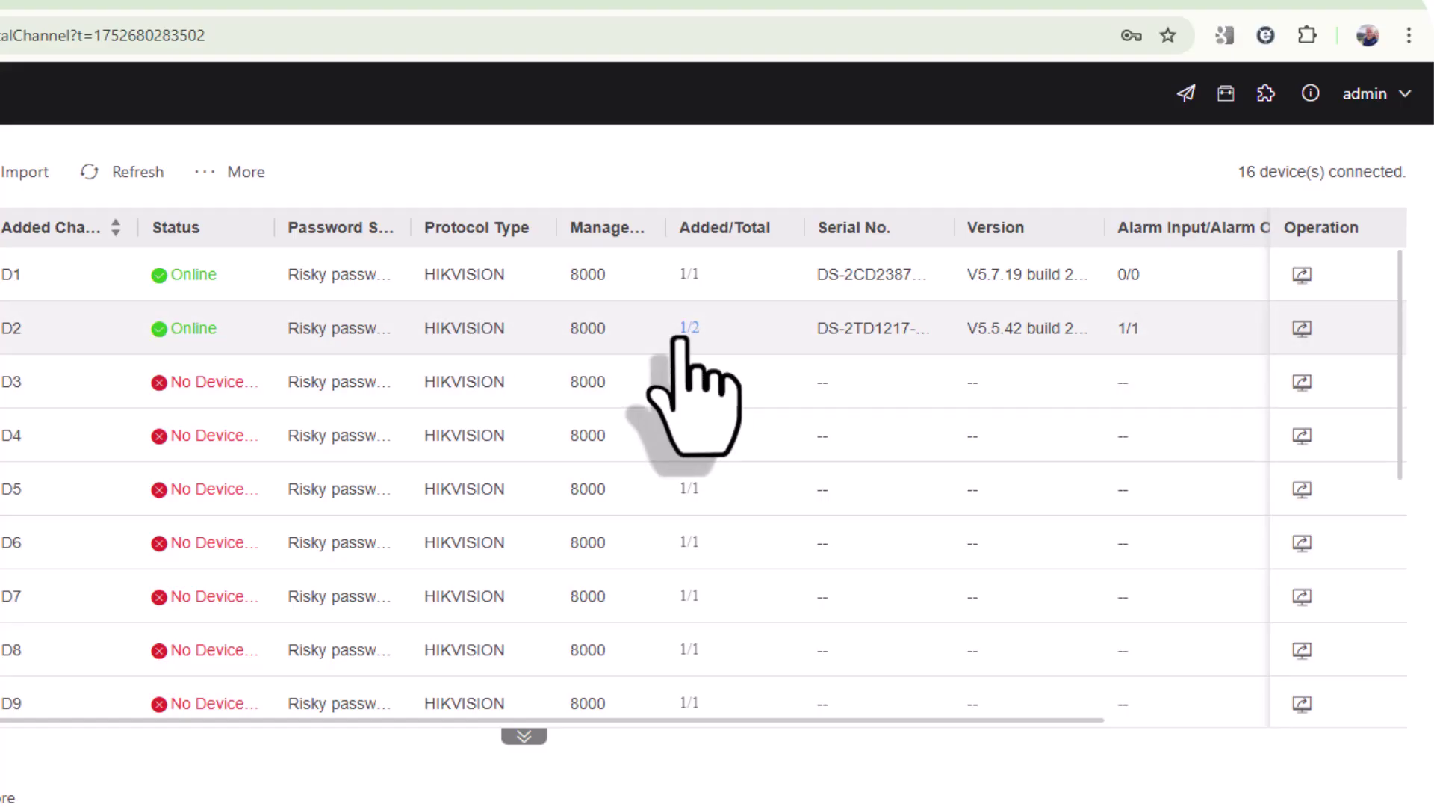
click(689, 328)
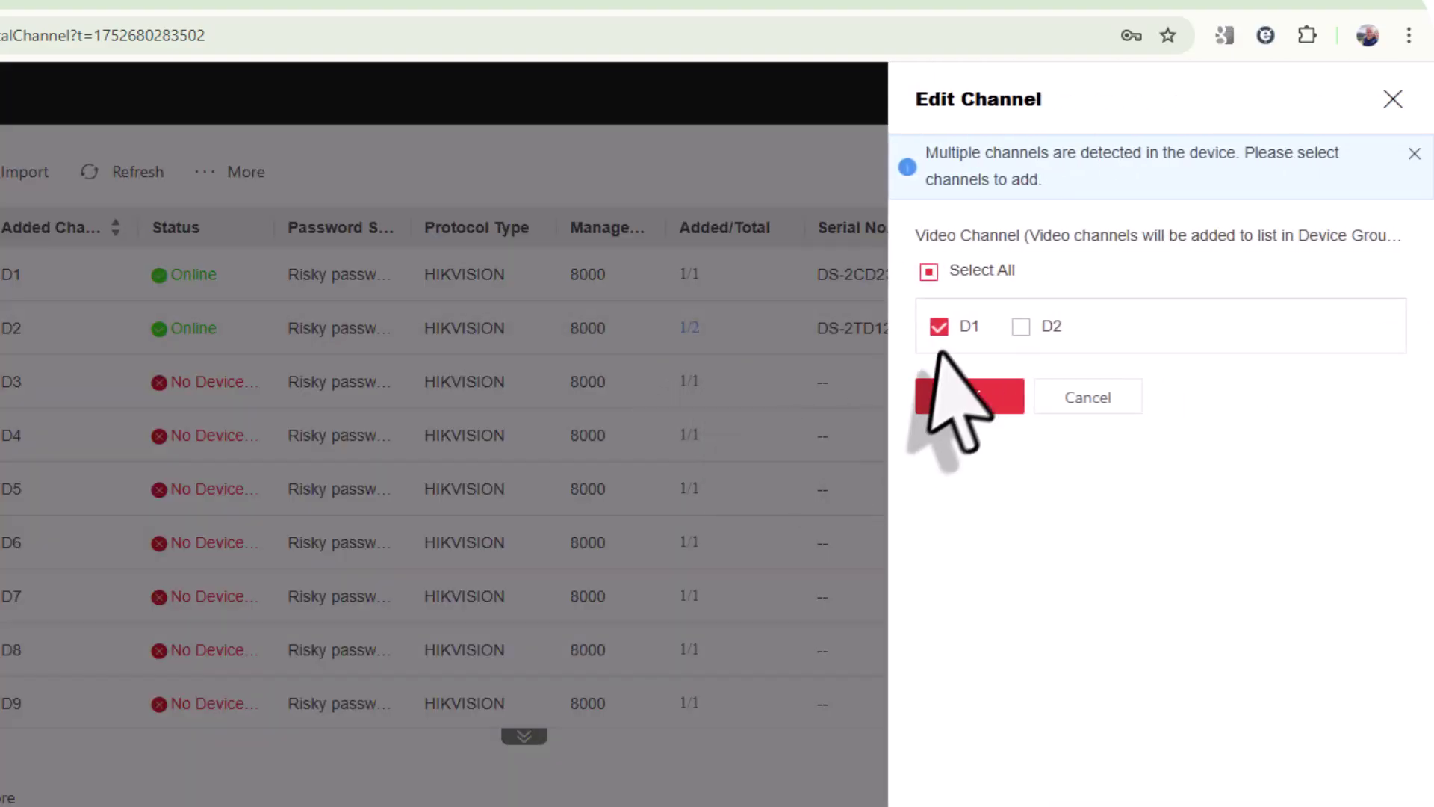
click(1022, 326)
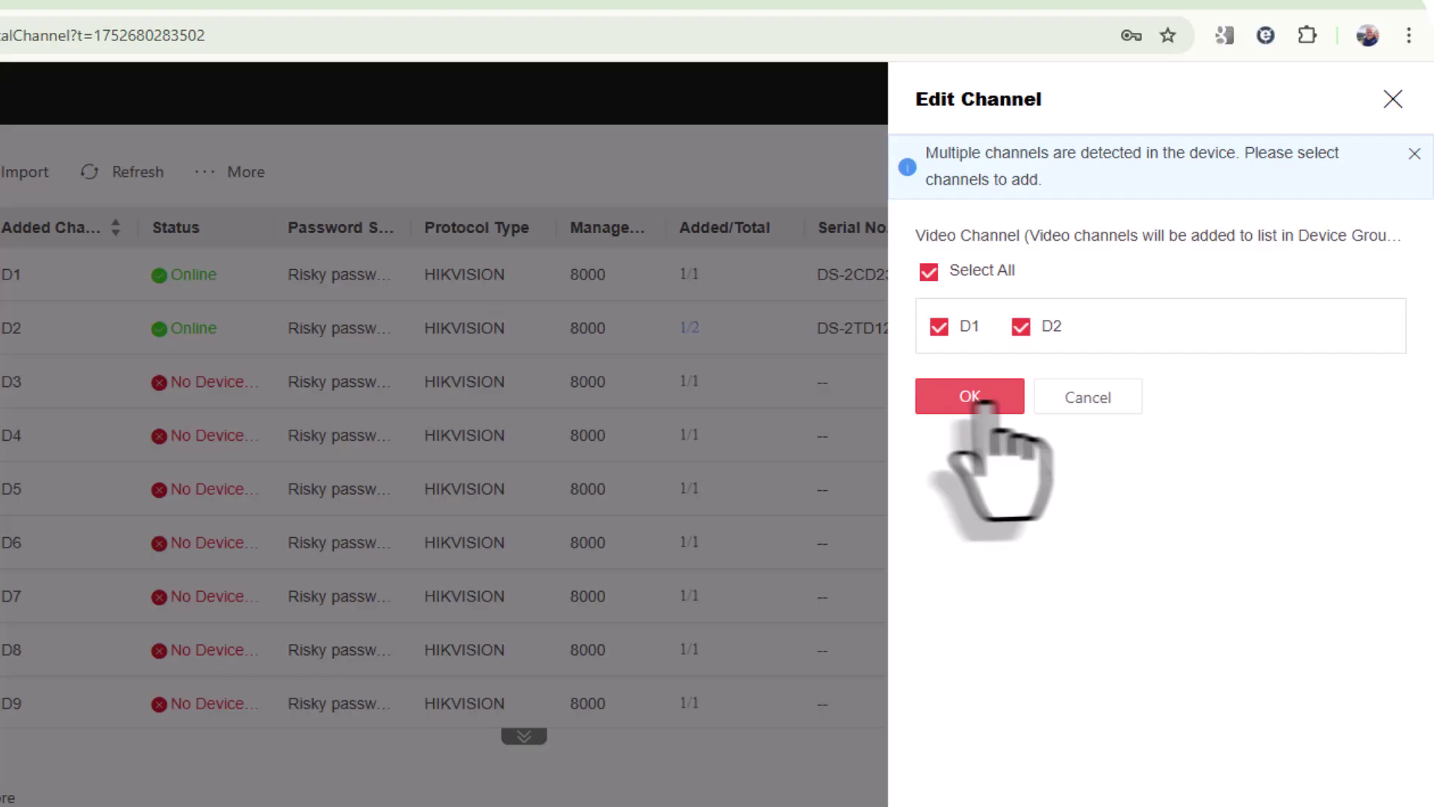
click(970, 396)
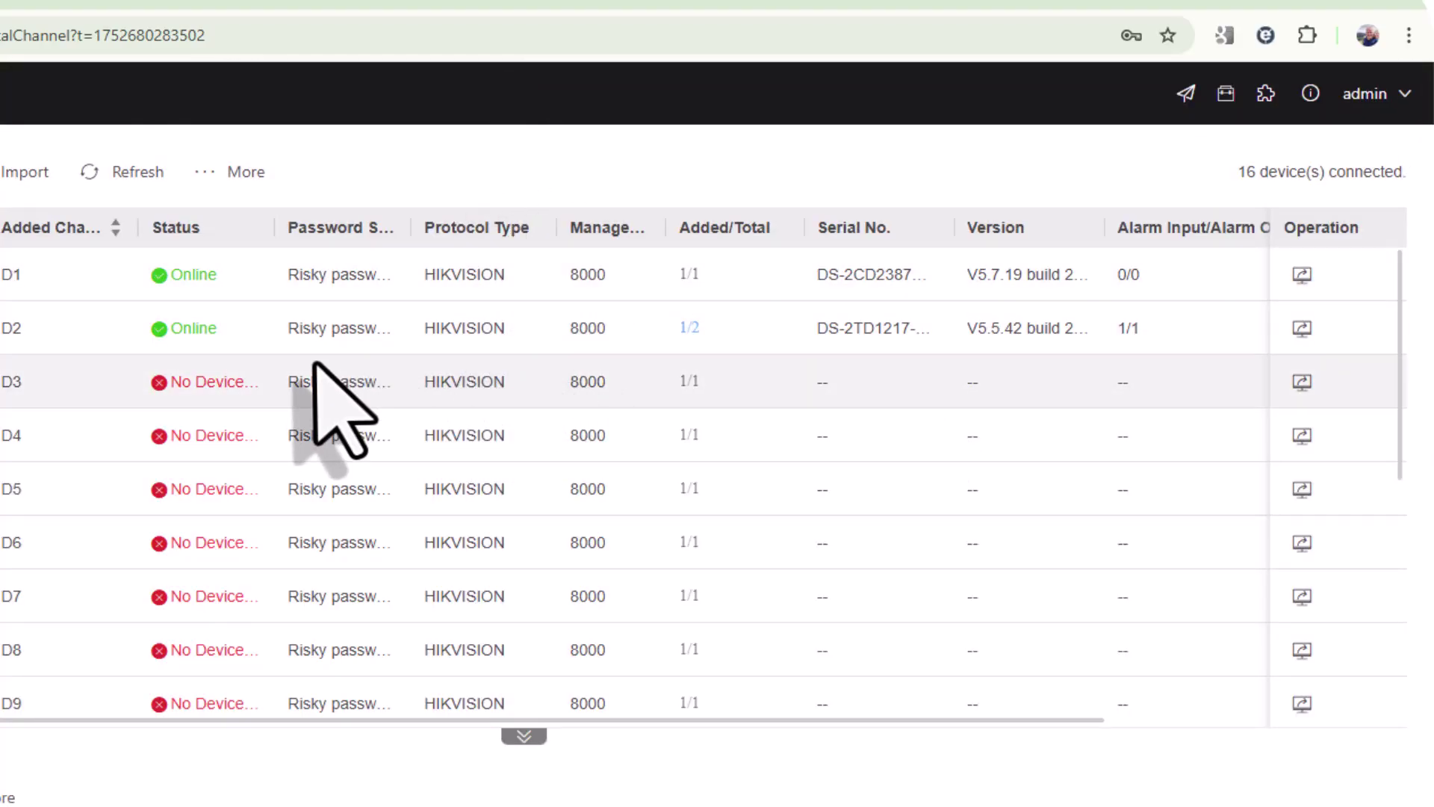
Disable PoE port 3 as well and save the PoE settings.
scroll(491, 493, down, 5)
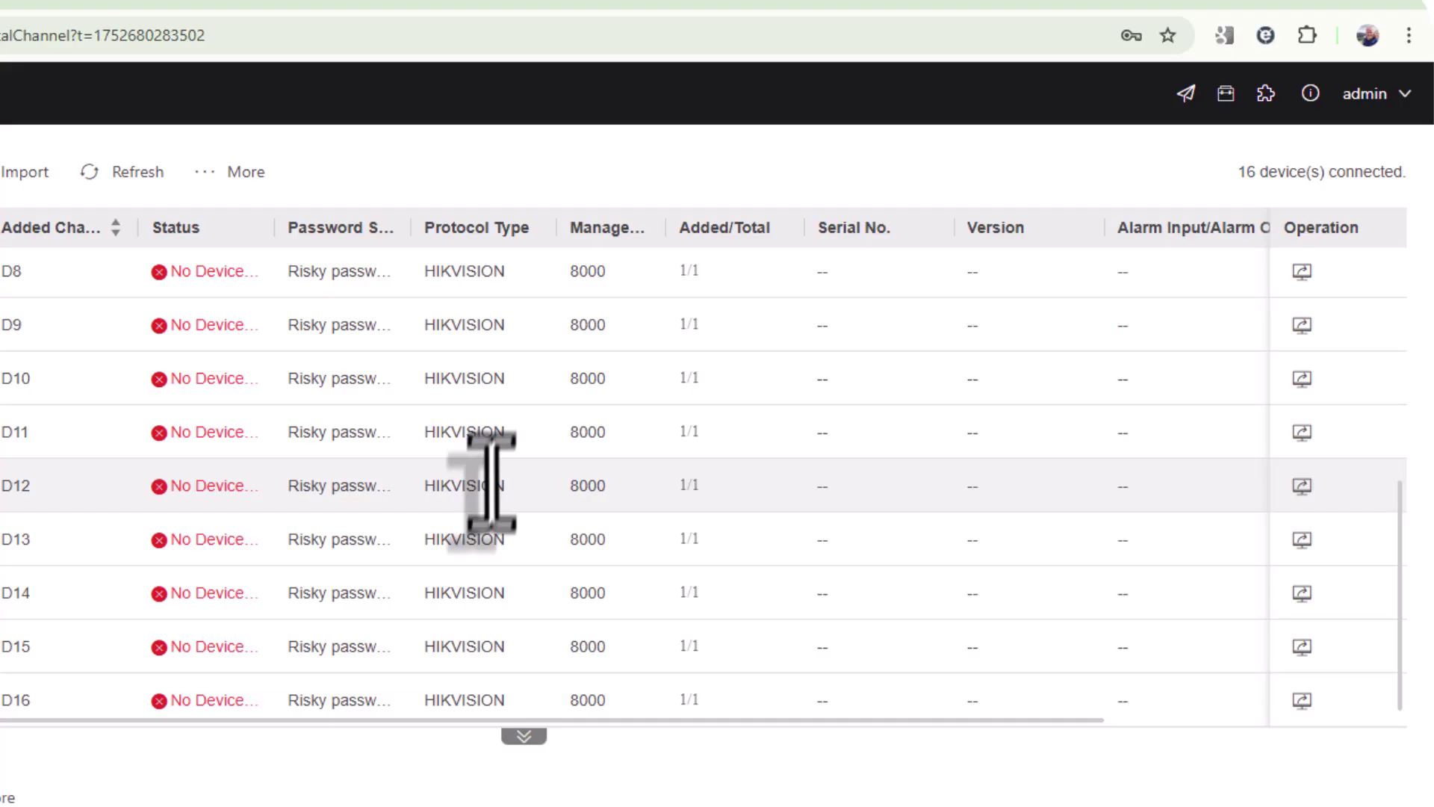
scroll(494, 482, up, 5)
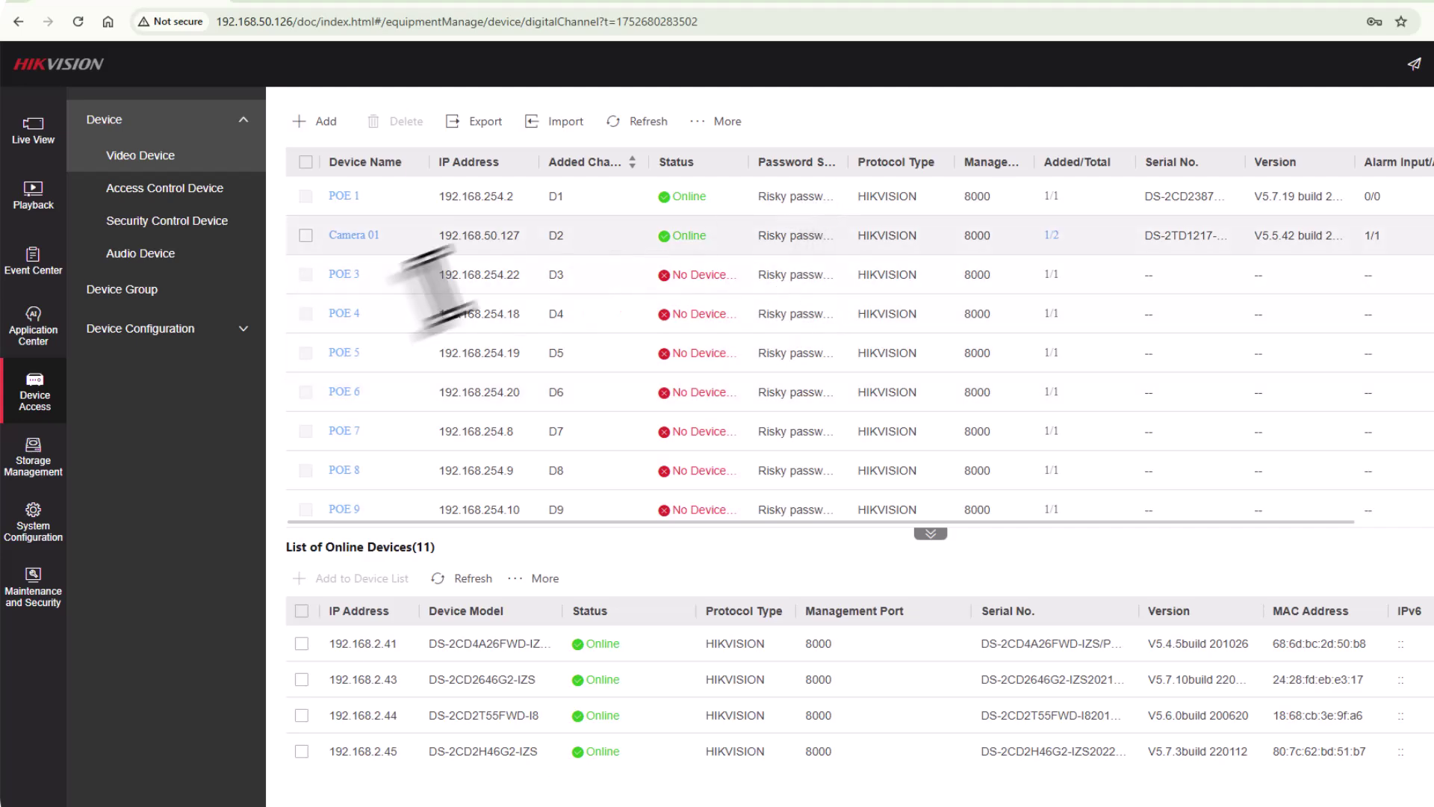
click(158, 329)
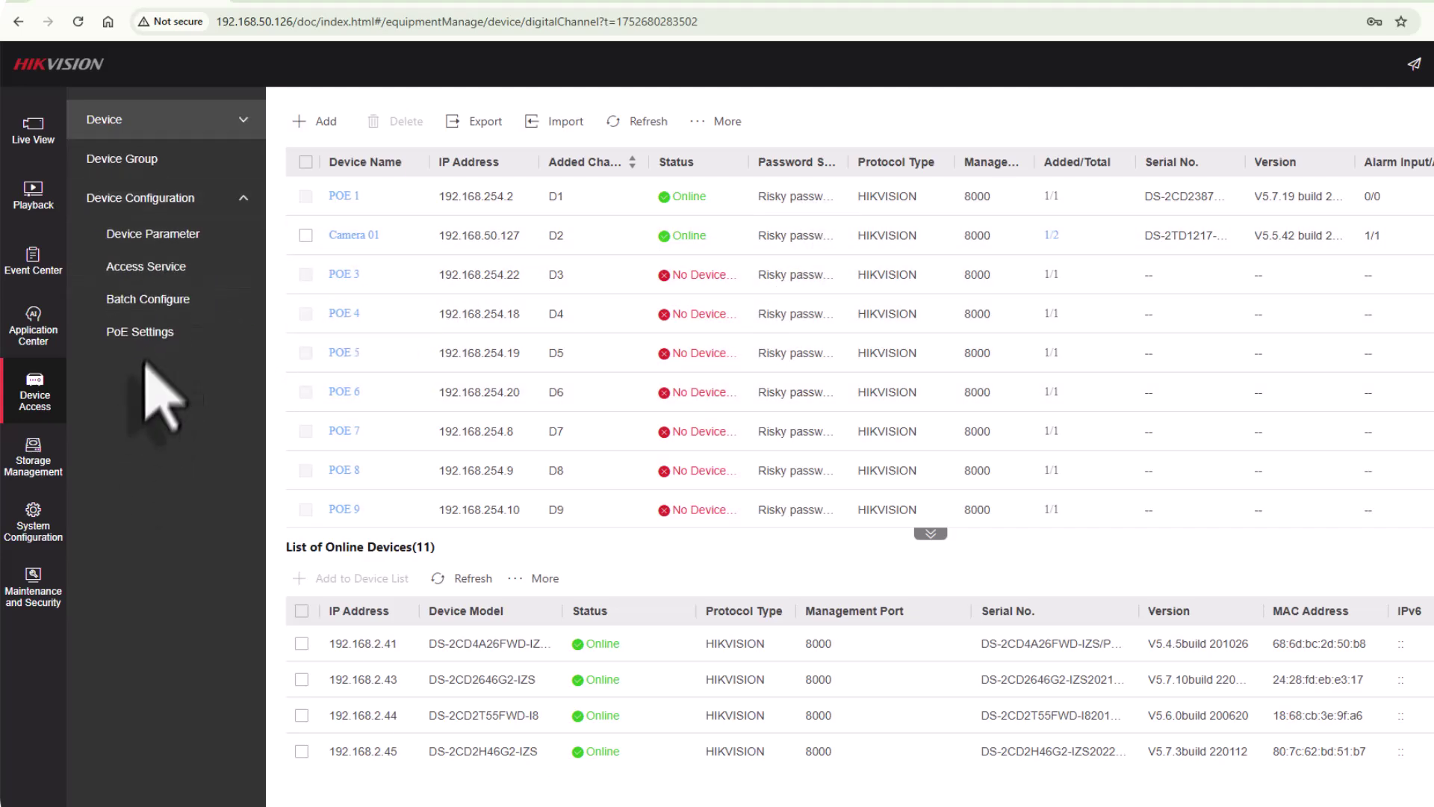
click(150, 333)
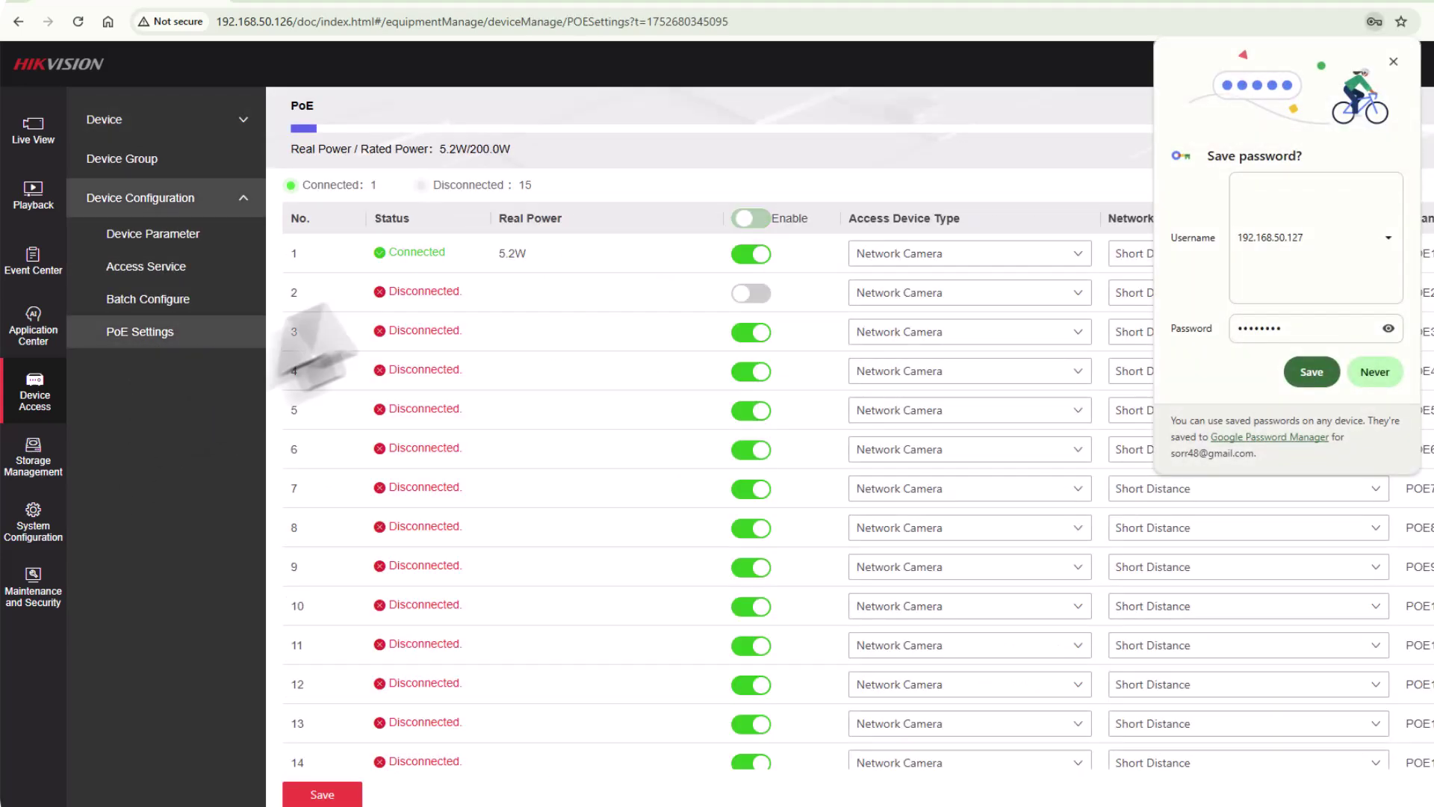
click(750, 332)
click(1394, 62)
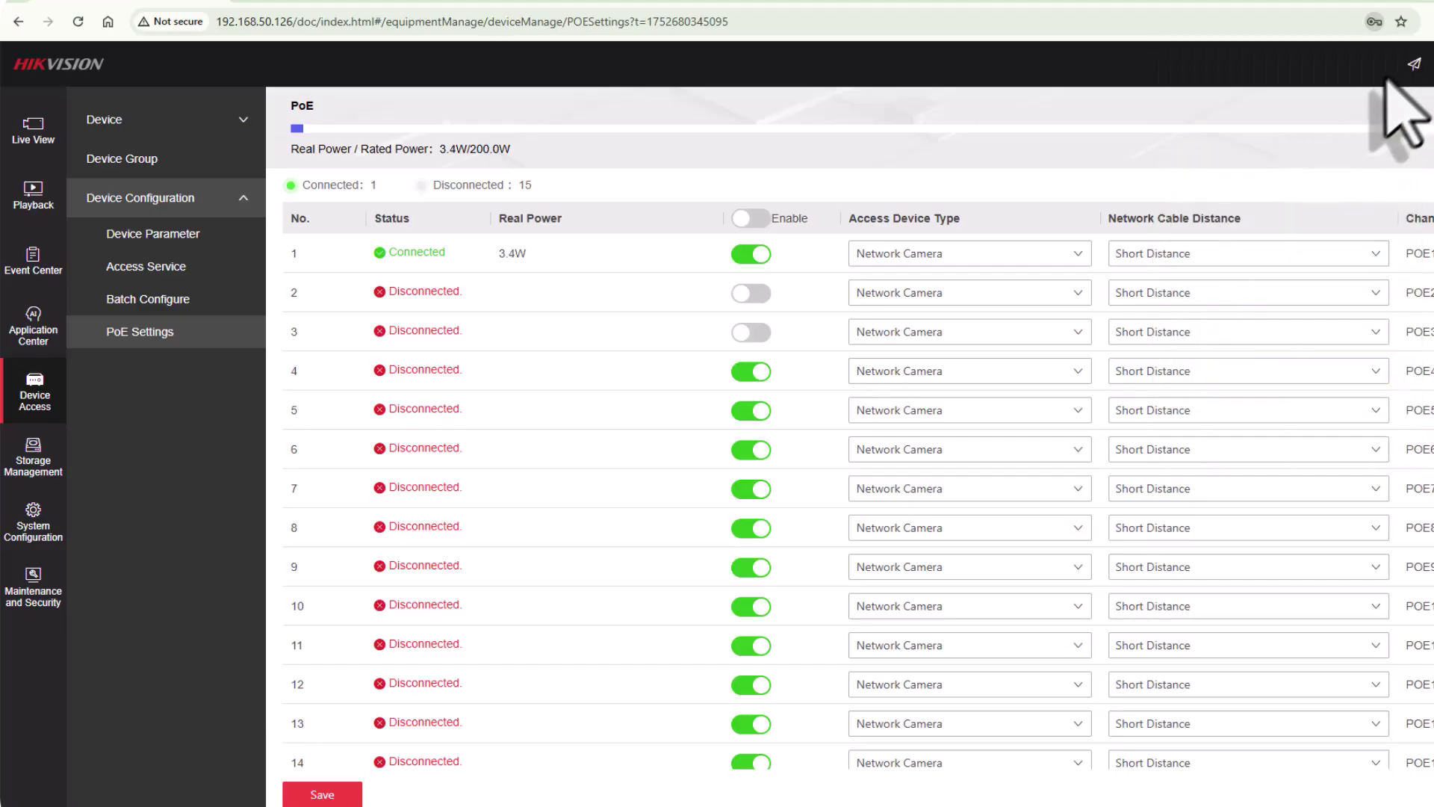
click(324, 797)
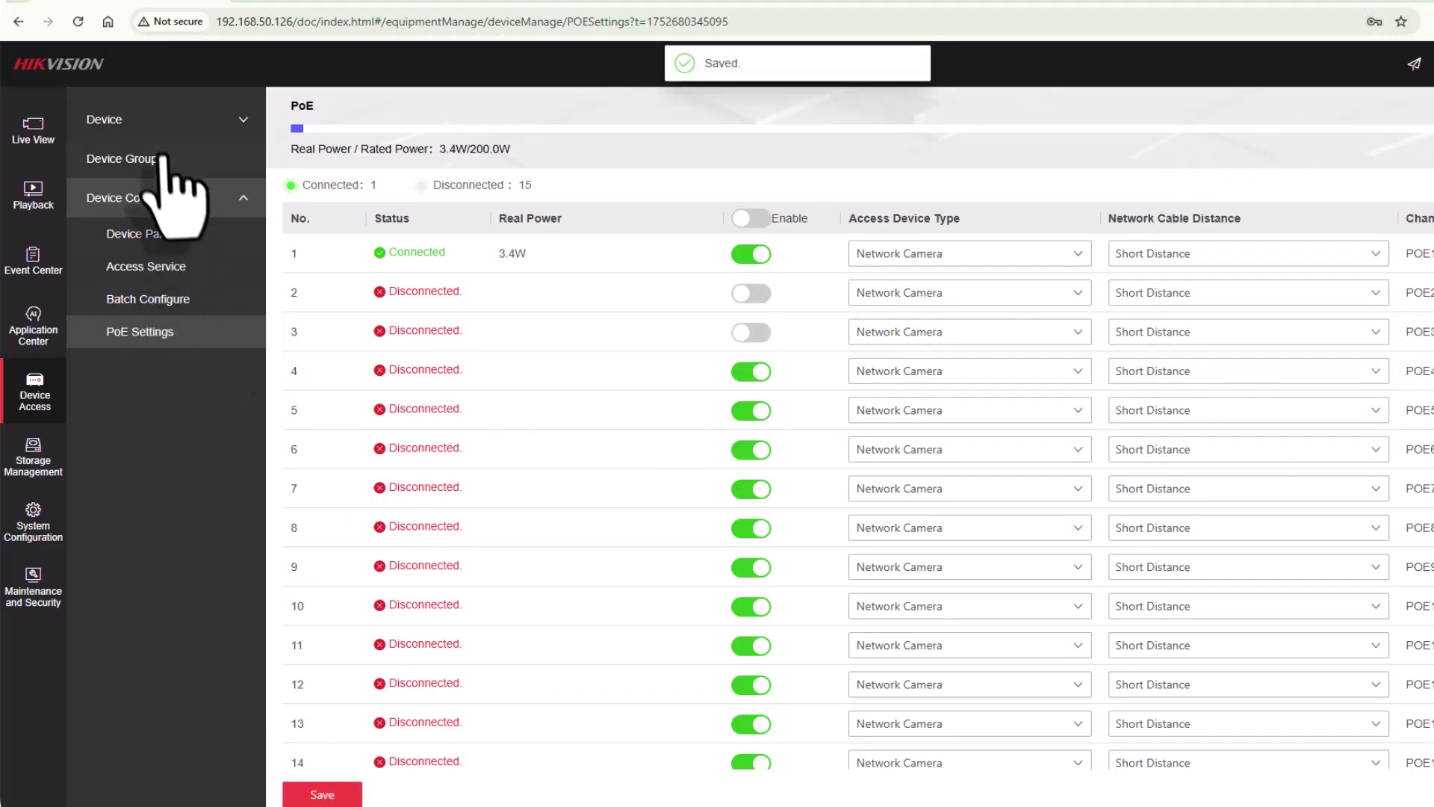
click(164, 123)
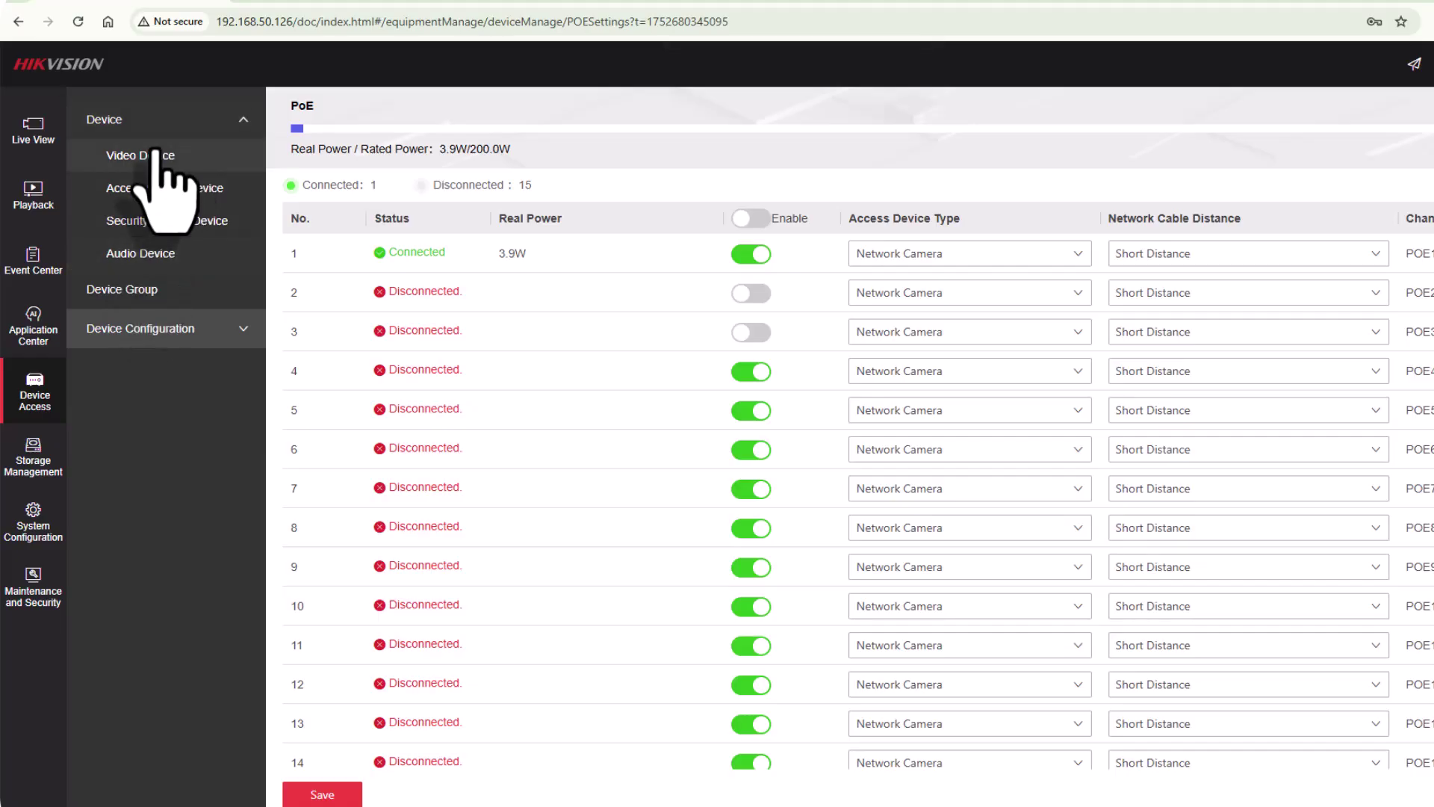
Delete Camera 01 from the video device list.
click(157, 157)
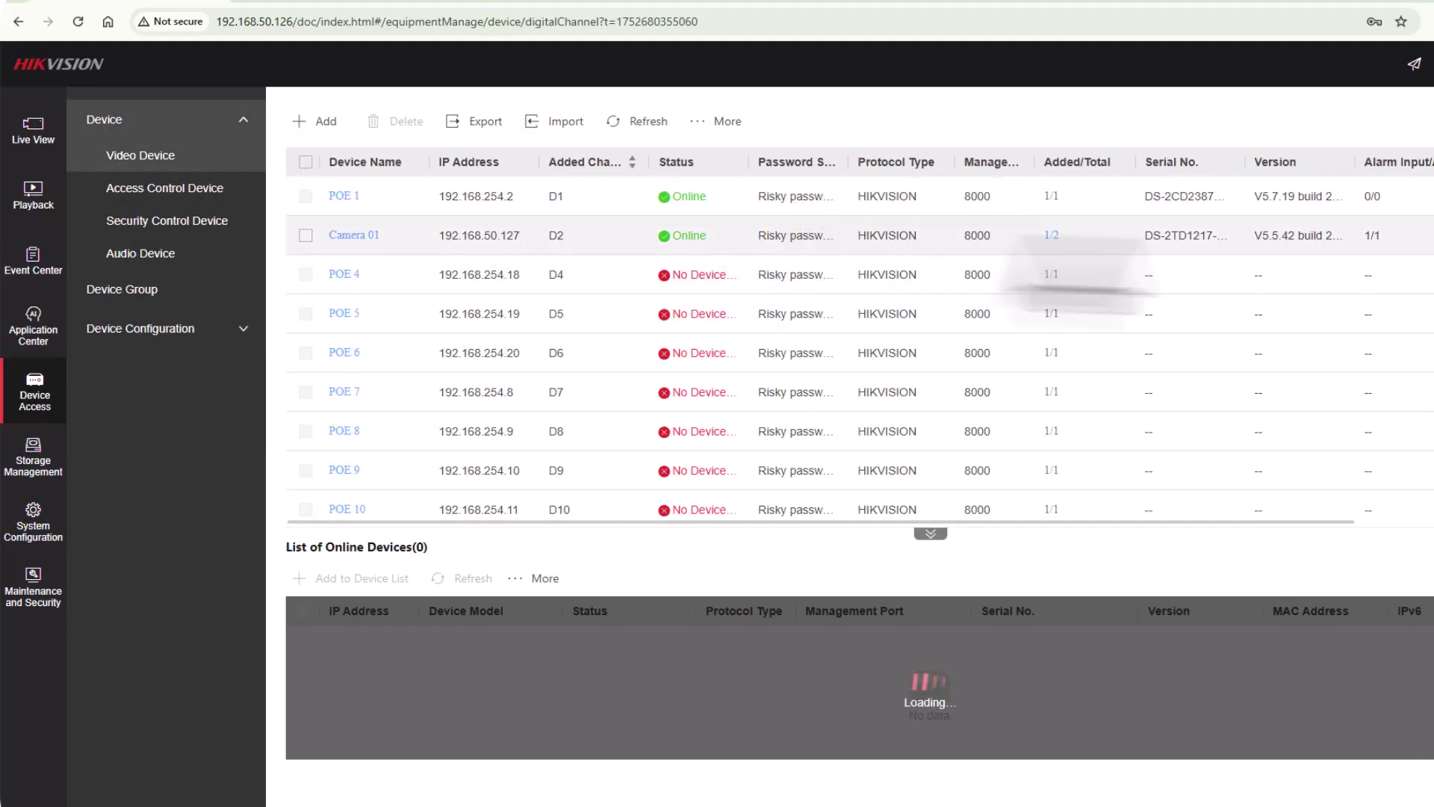
click(305, 235)
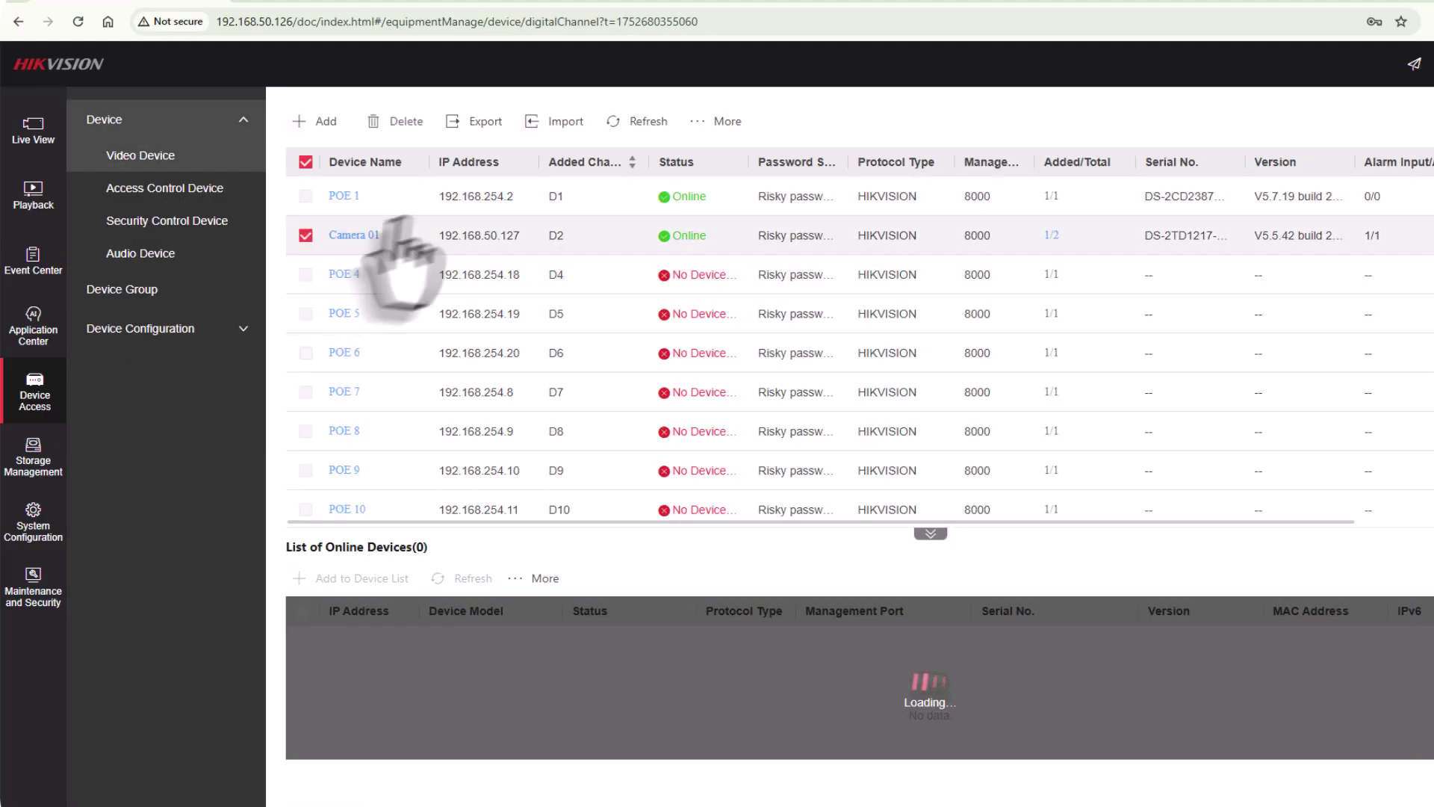
click(396, 121)
click(851, 467)
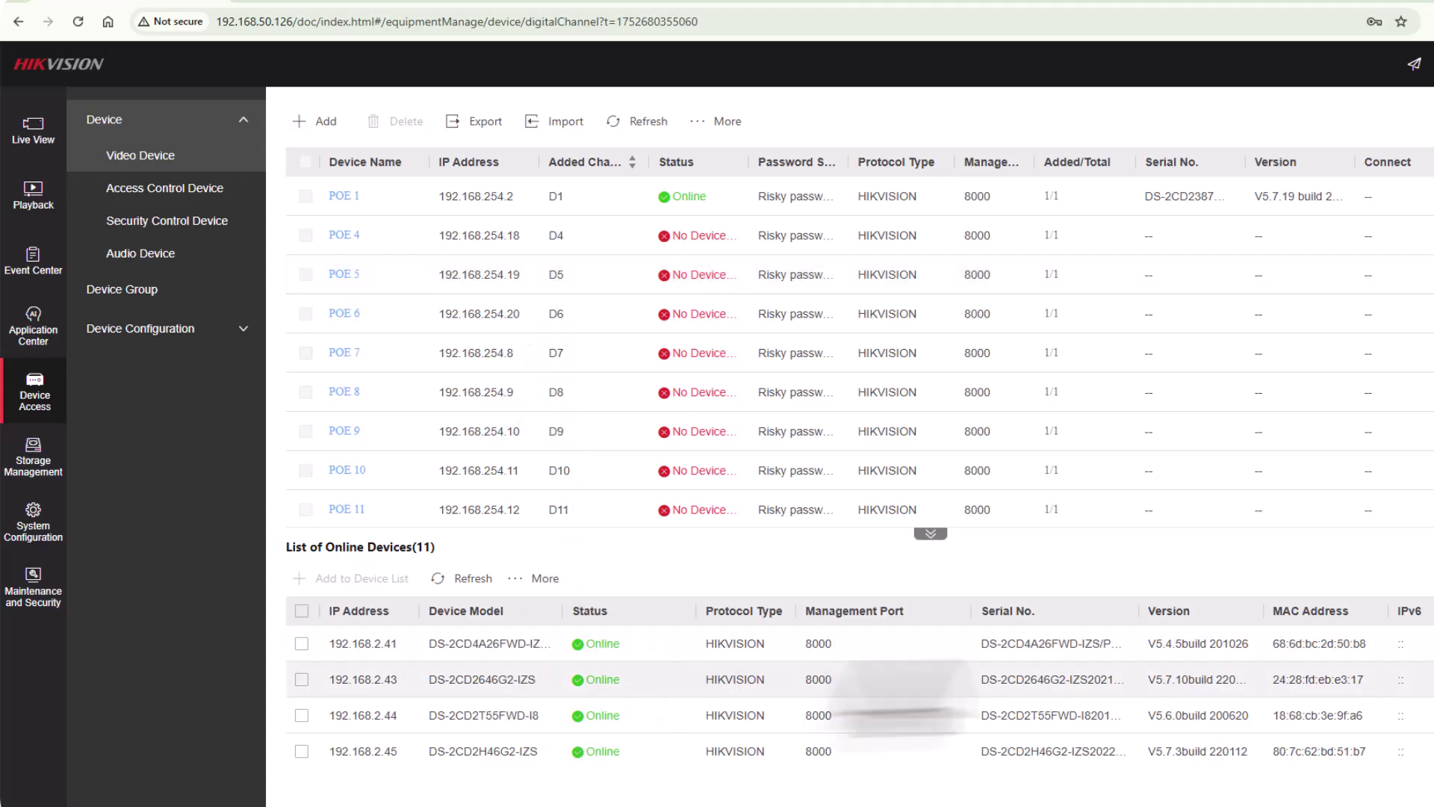
Add the thermal camera at 192.168.50.127 from the online device list as Camera 02.
scroll(859, 691, down, 3)
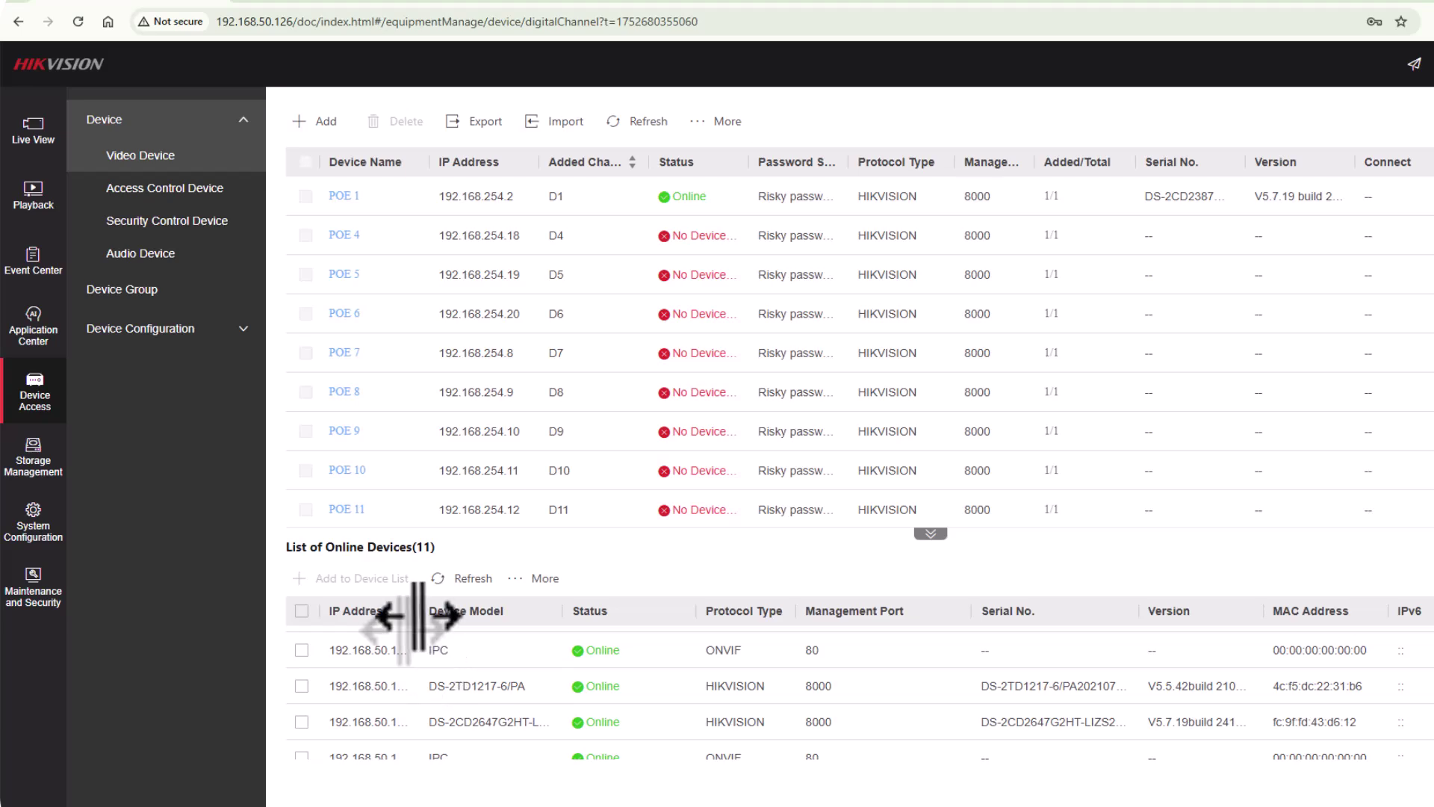
drag(438, 620, 460, 620)
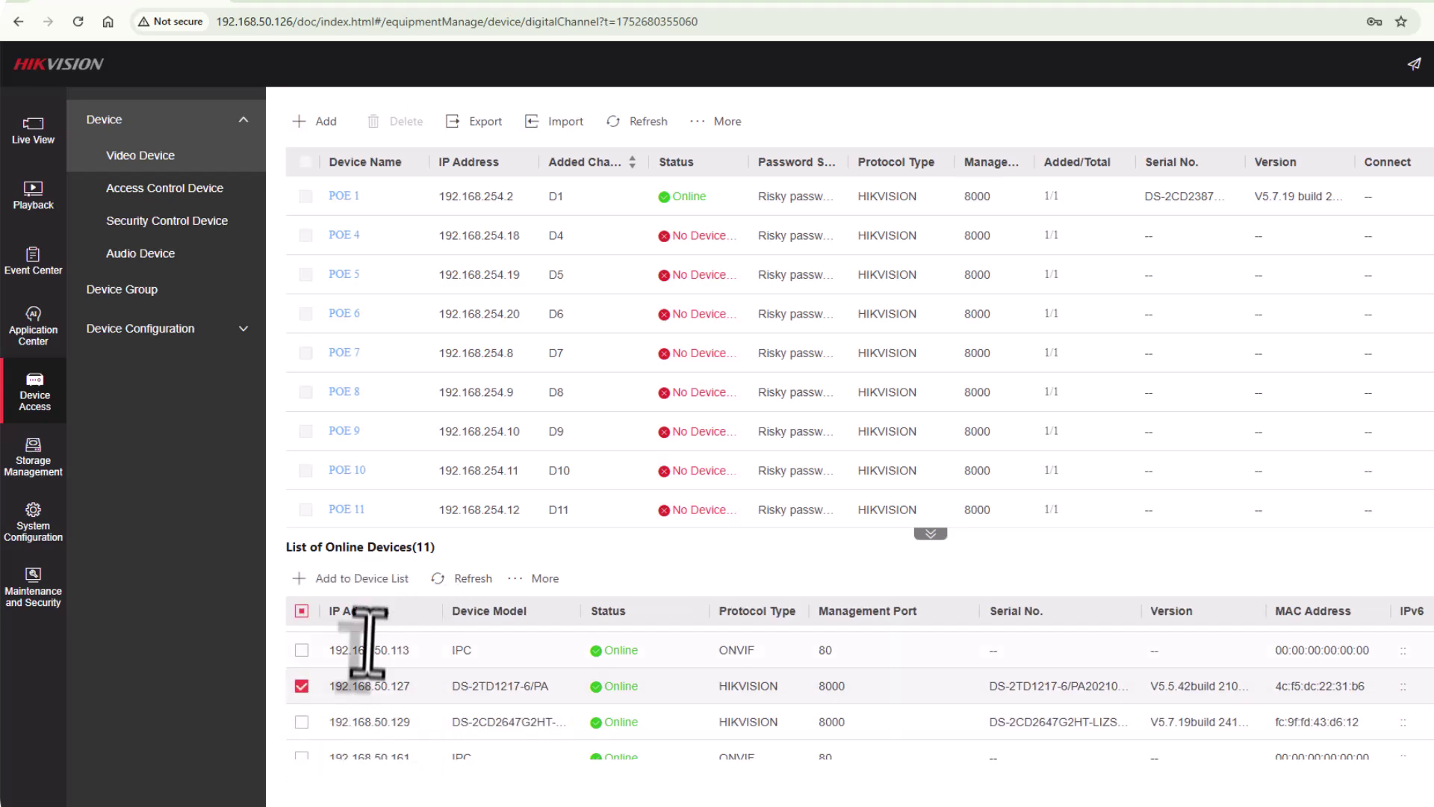
click(364, 585)
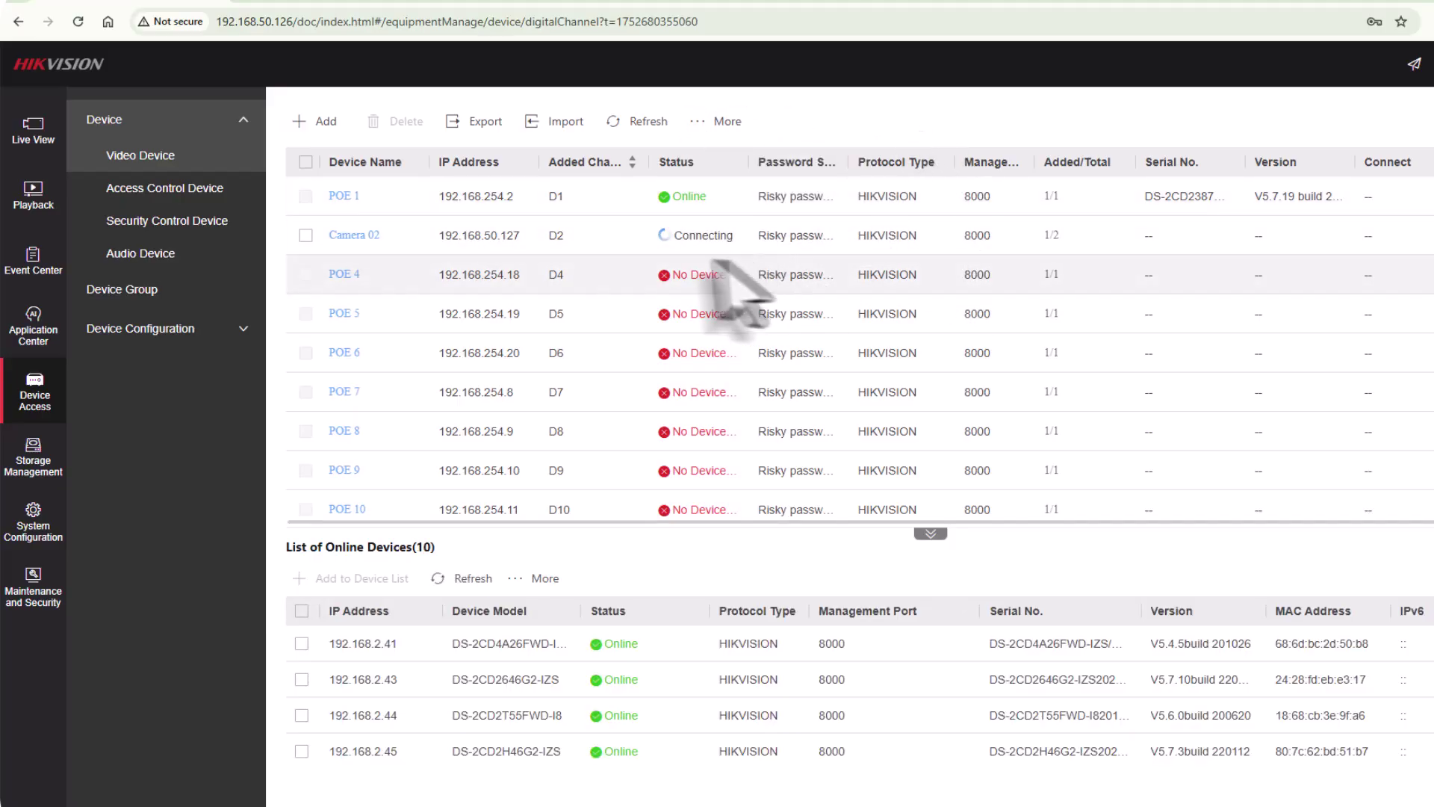
Refresh the list and add Camera 02's second channel D2 so both channels are active.
click(644, 123)
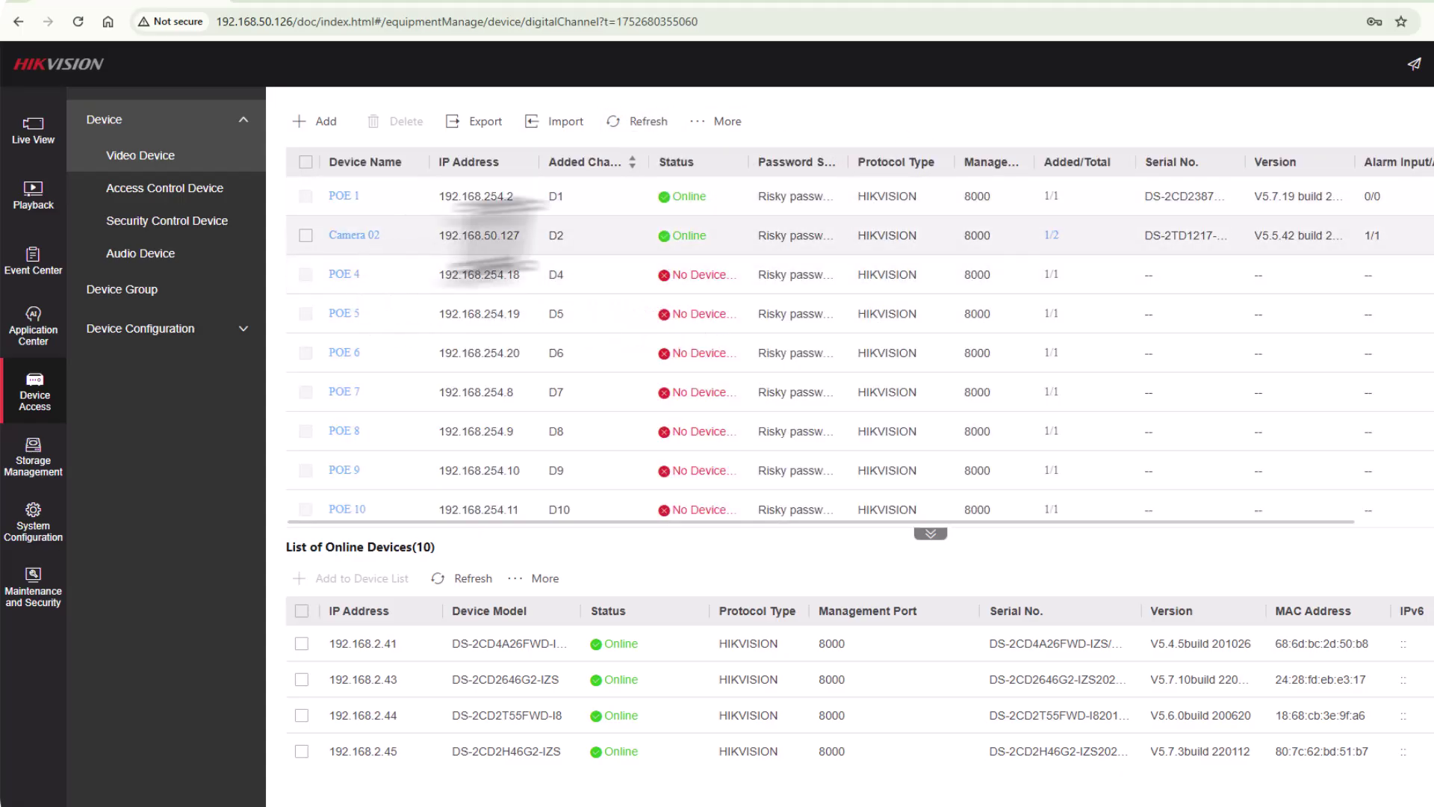
click(1051, 236)
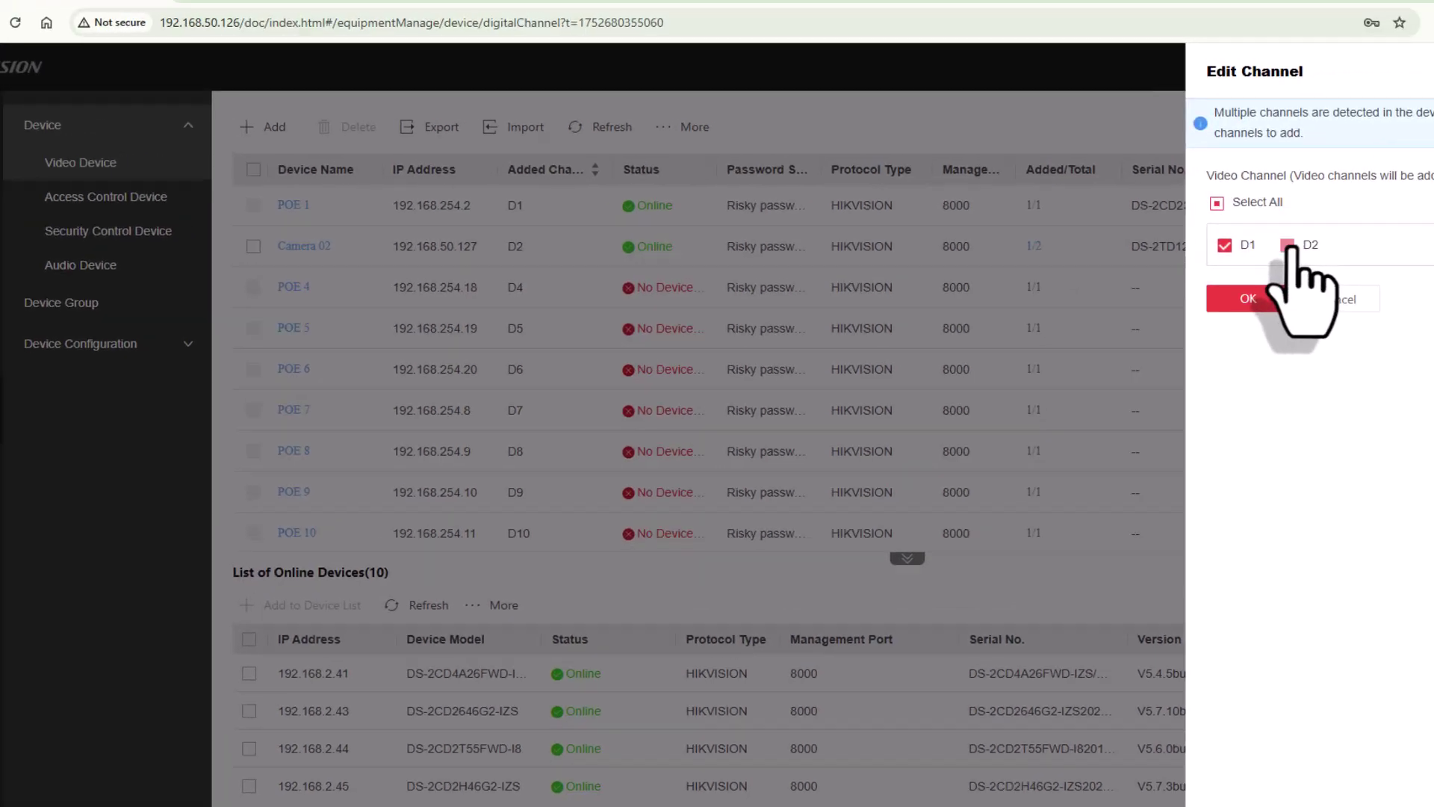
click(1288, 245)
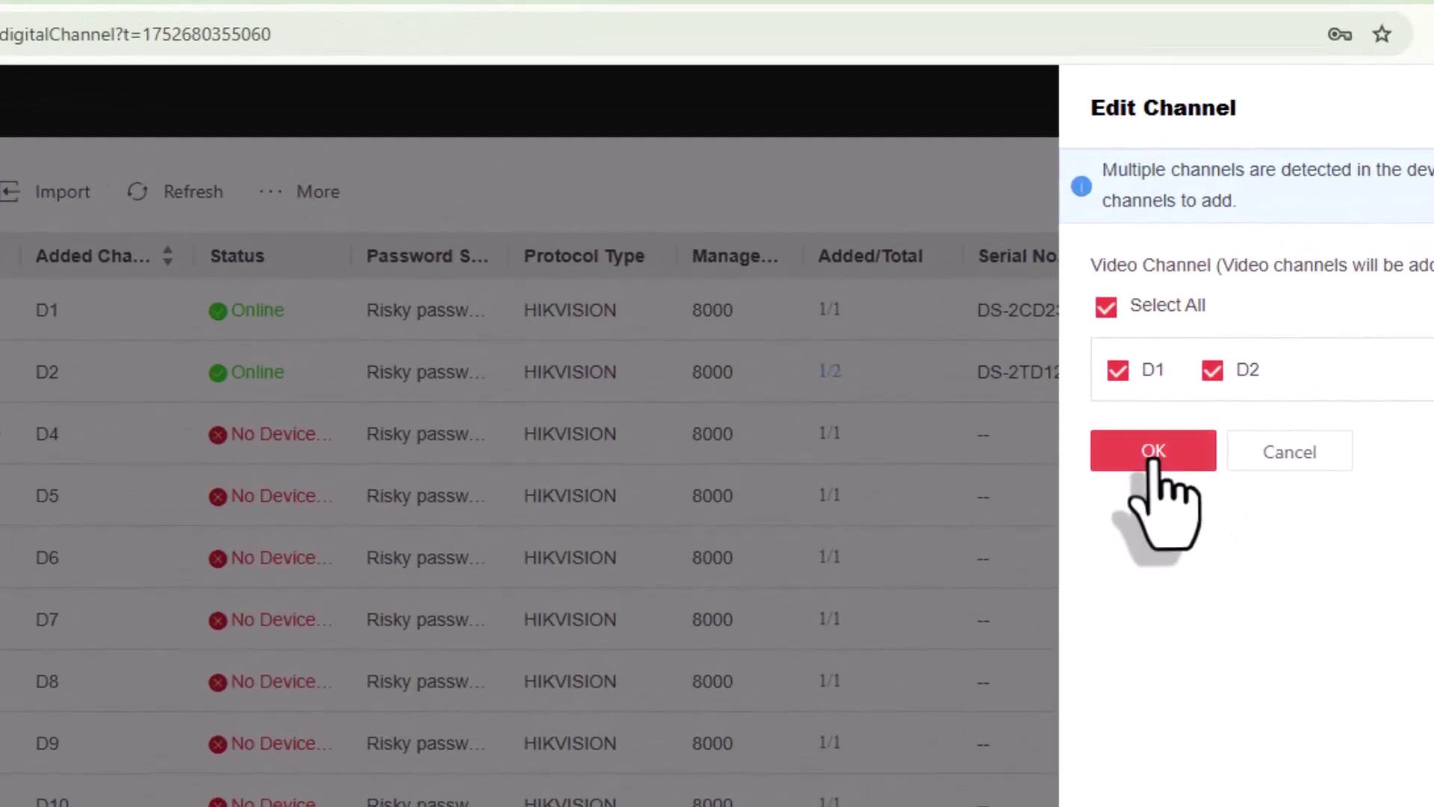
click(1249, 298)
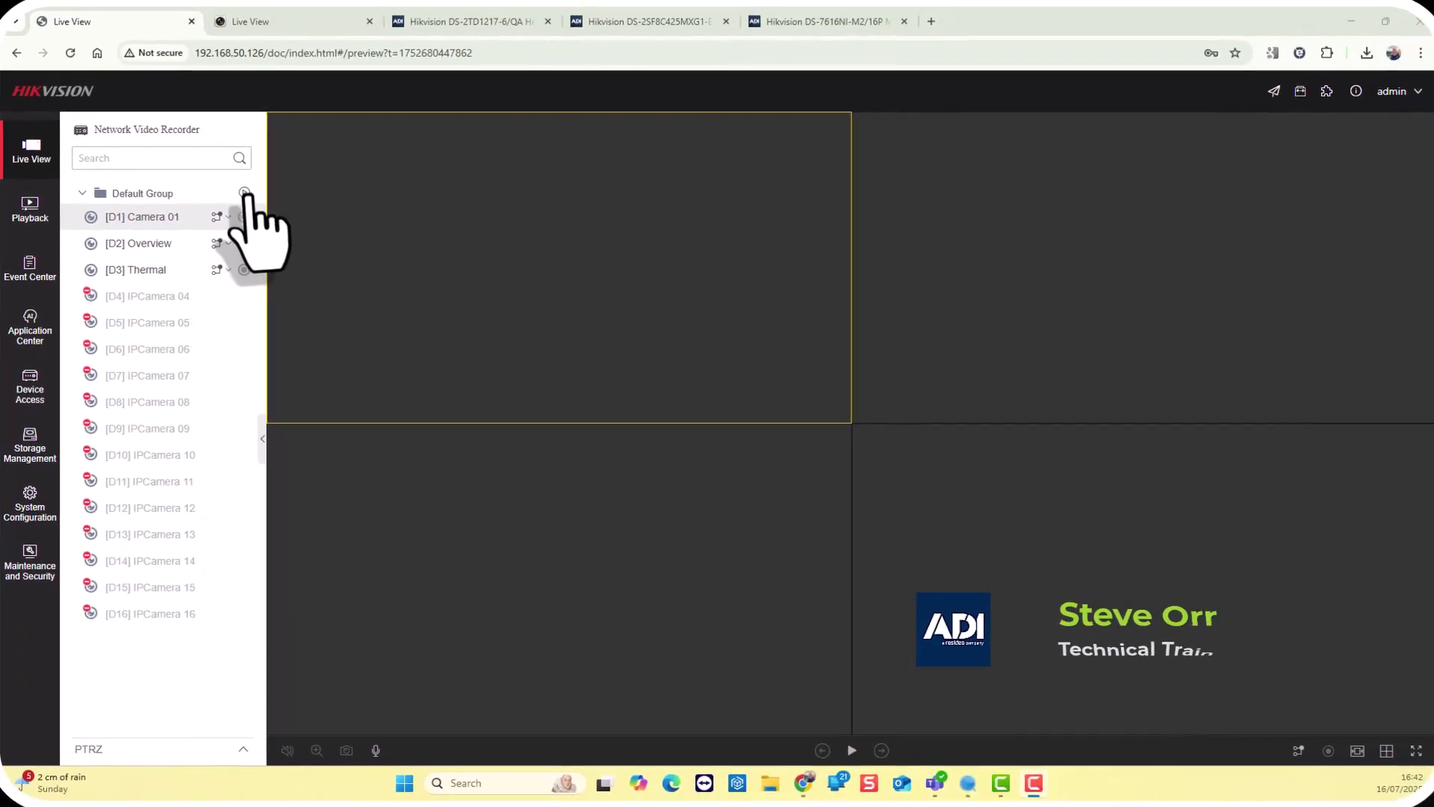
Play all Default Group channels in live view, then switch to the thermal camera's own web page.
click(244, 193)
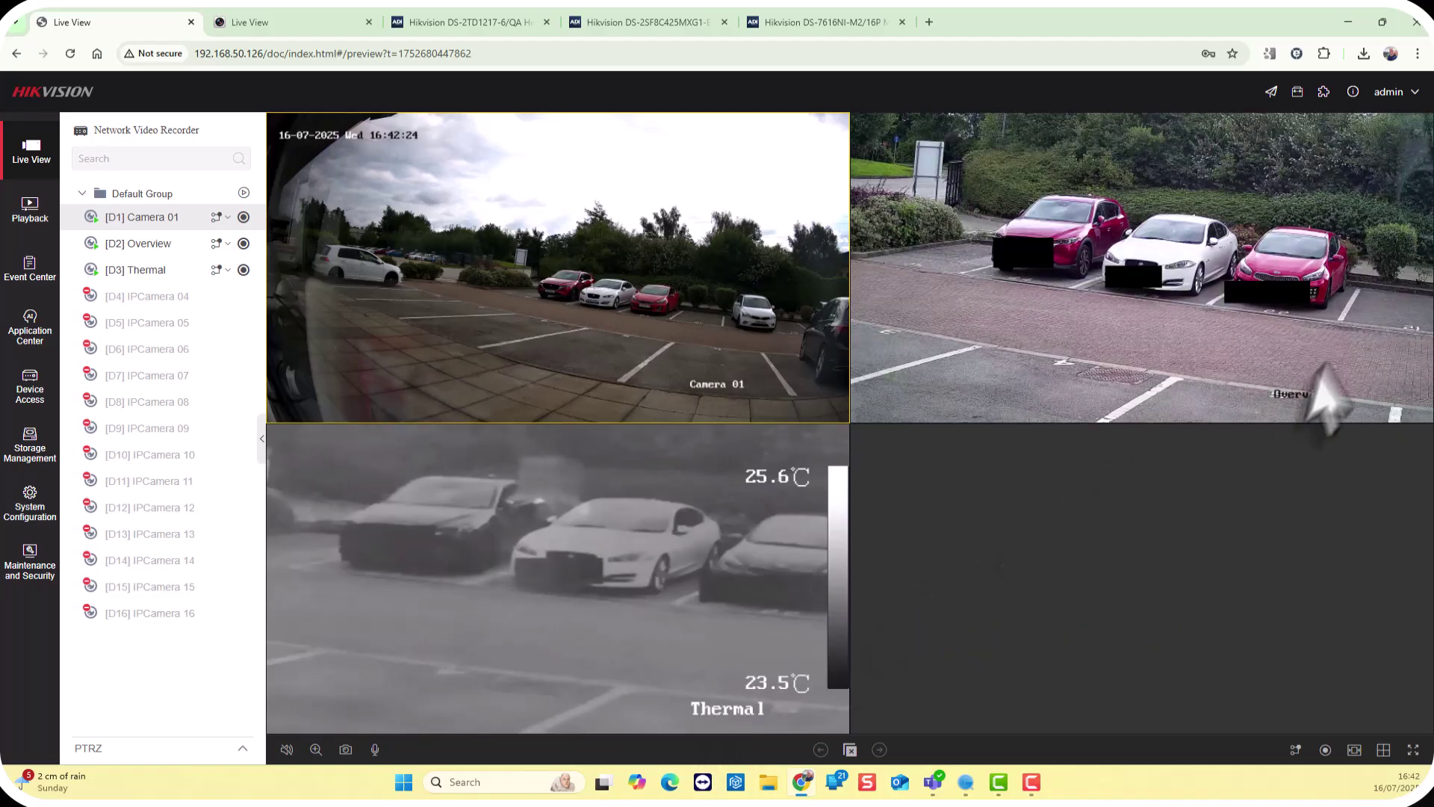
click(314, 28)
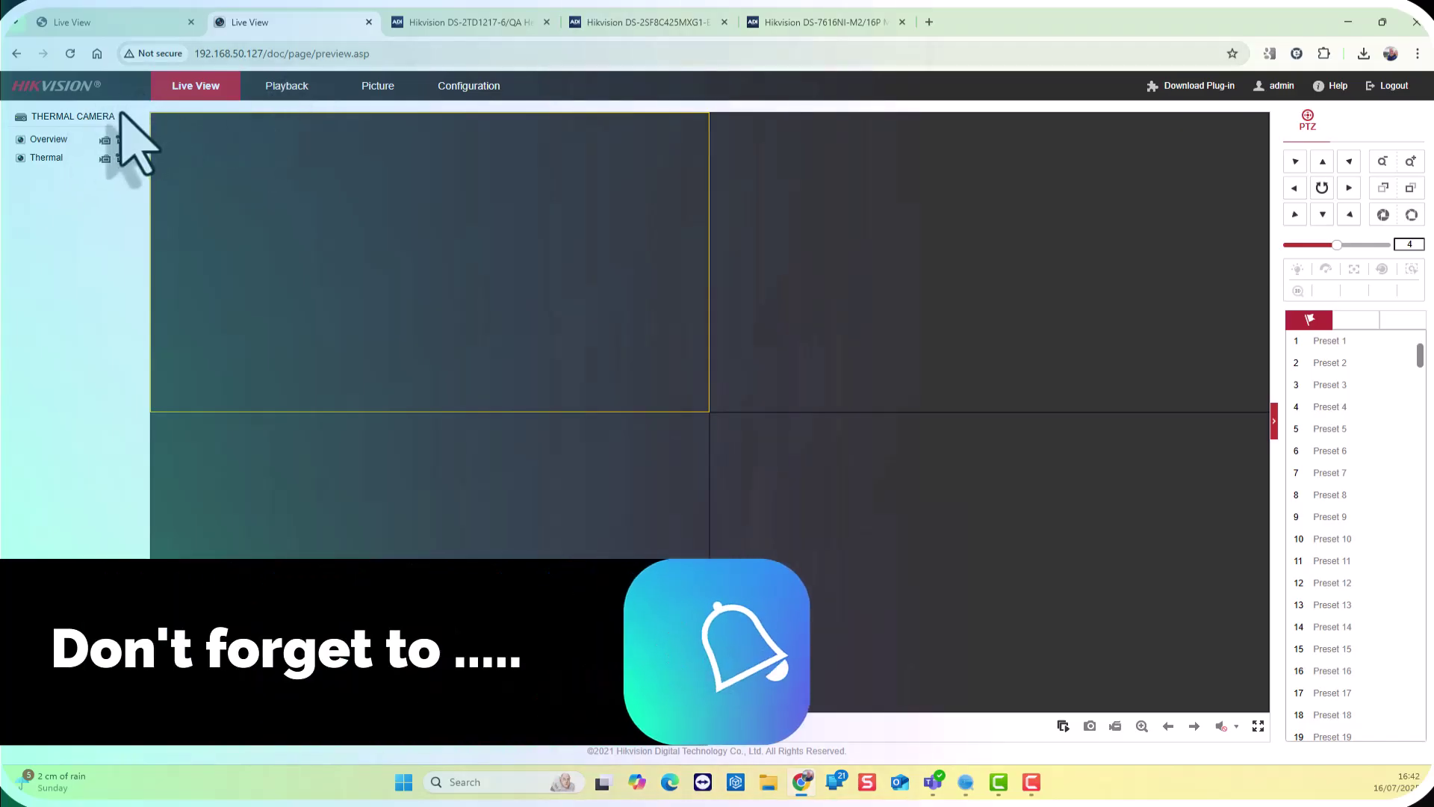
Check the thermal camera's Camera 02 OSD names (Overview, Thermal), then return to the NVR live view.
click(471, 86)
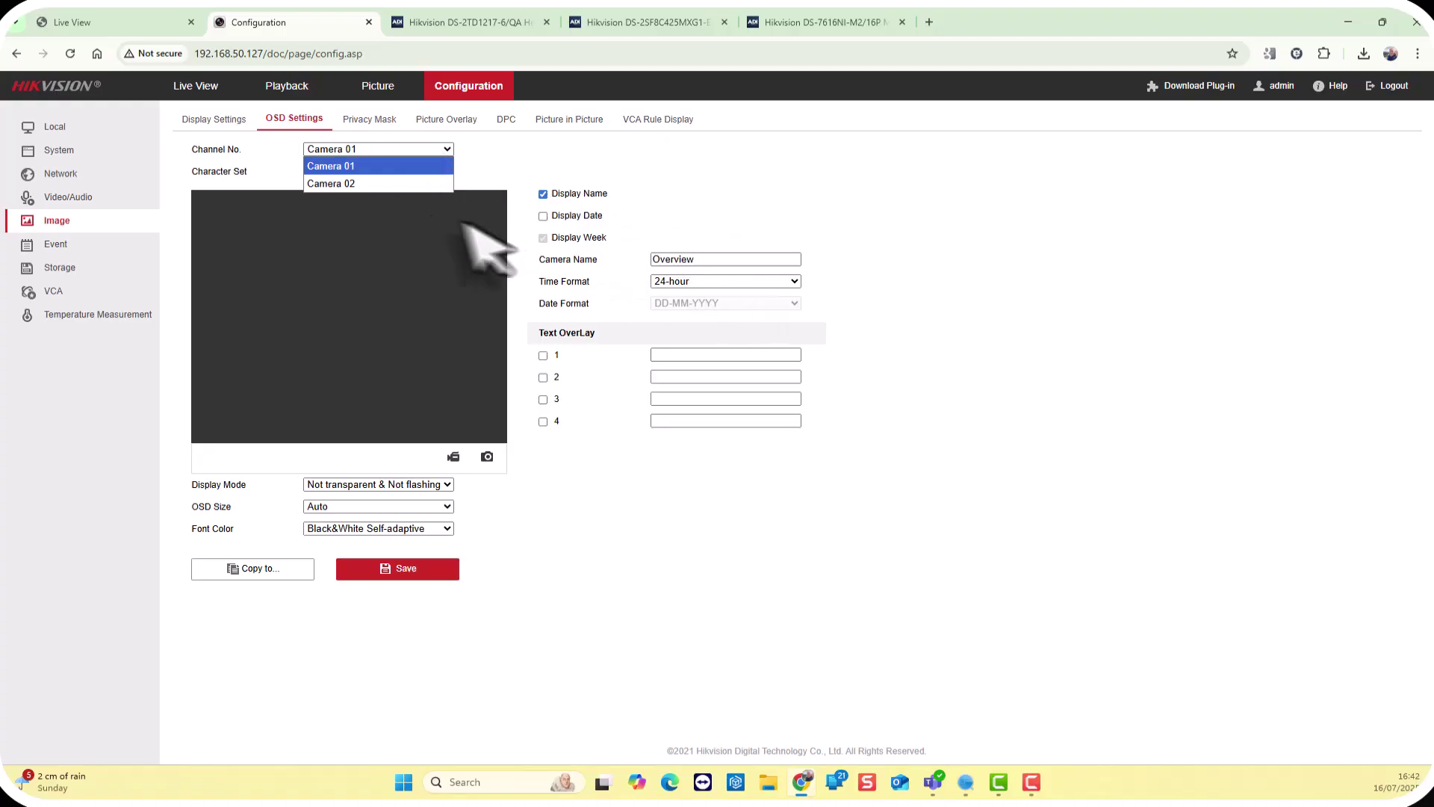
click(371, 184)
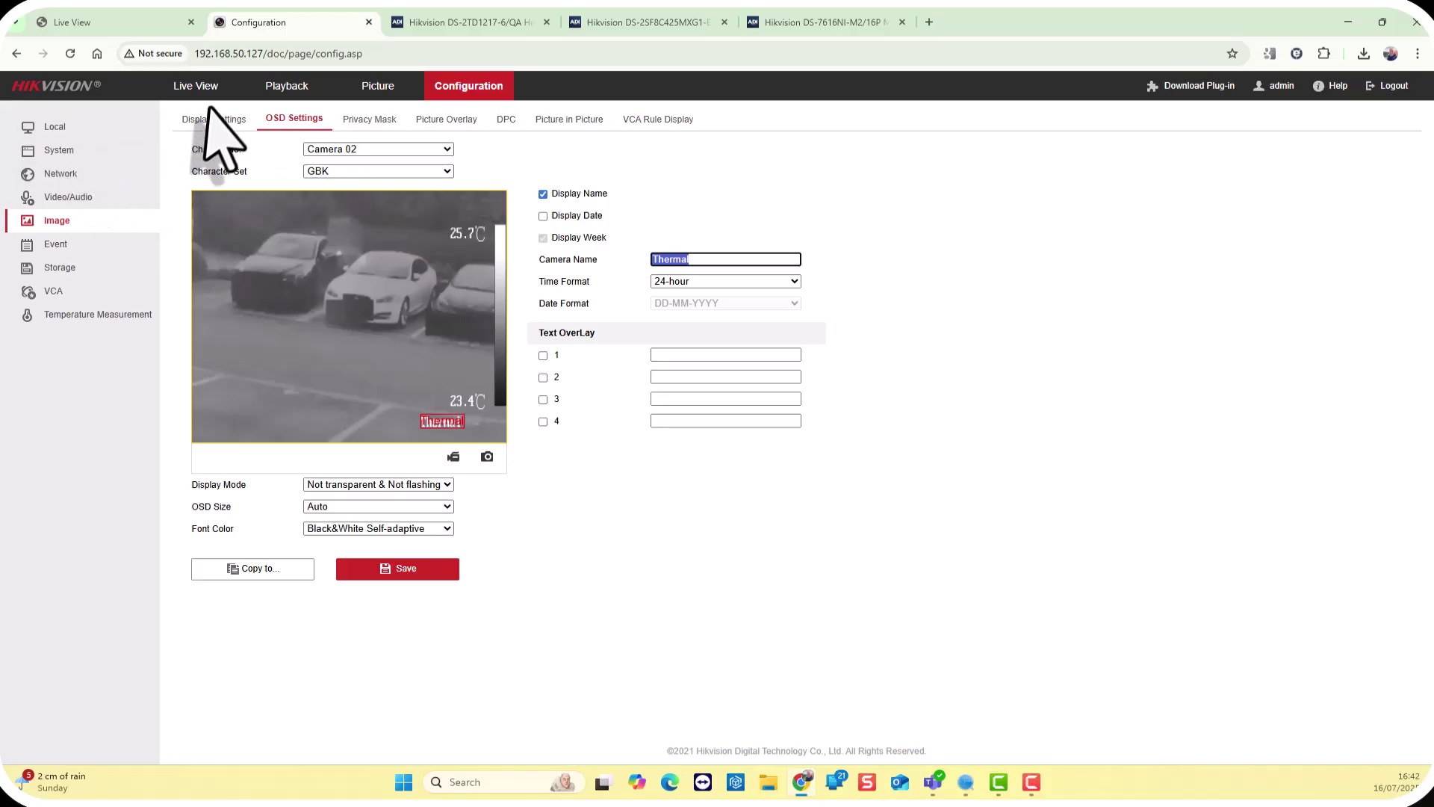
click(208, 90)
click(135, 23)
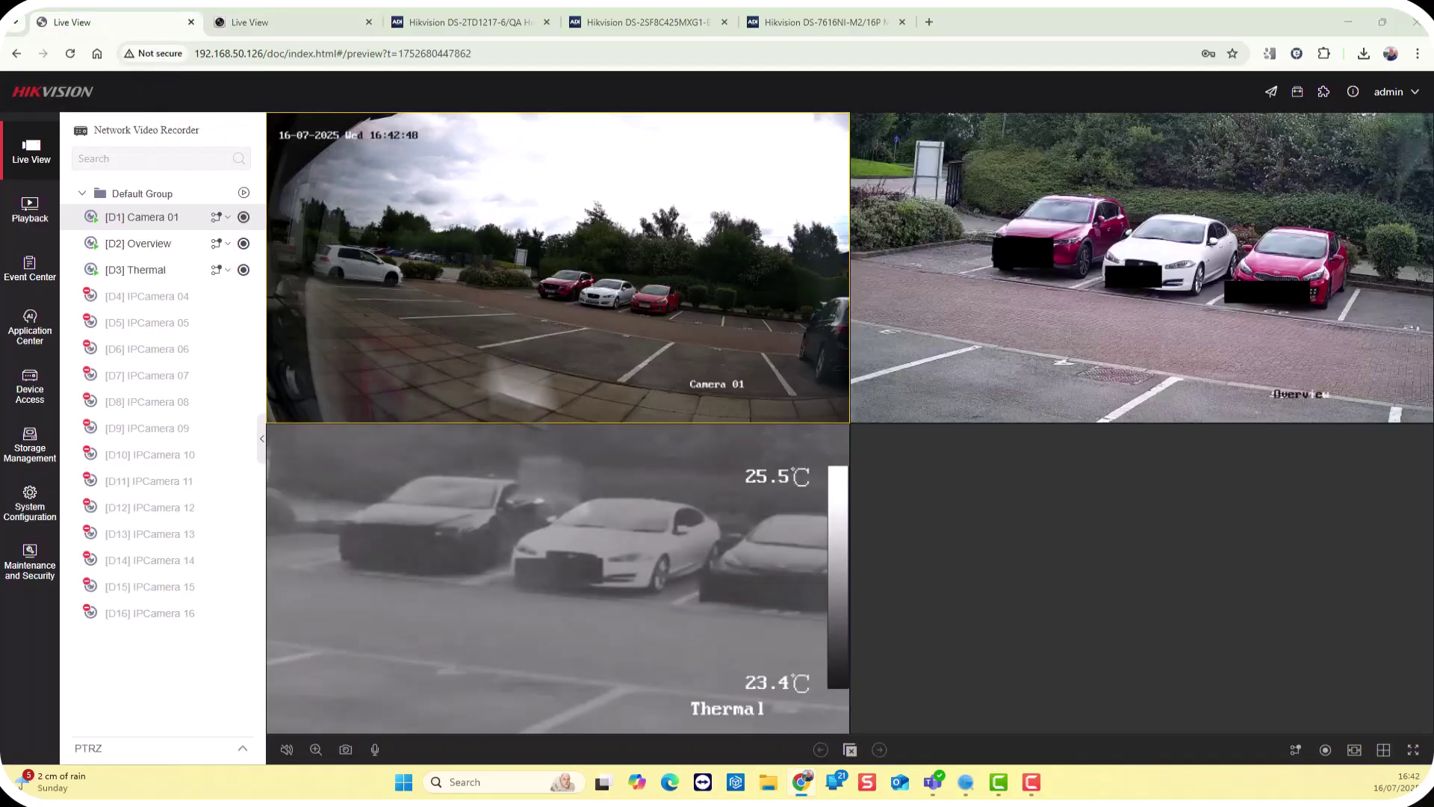